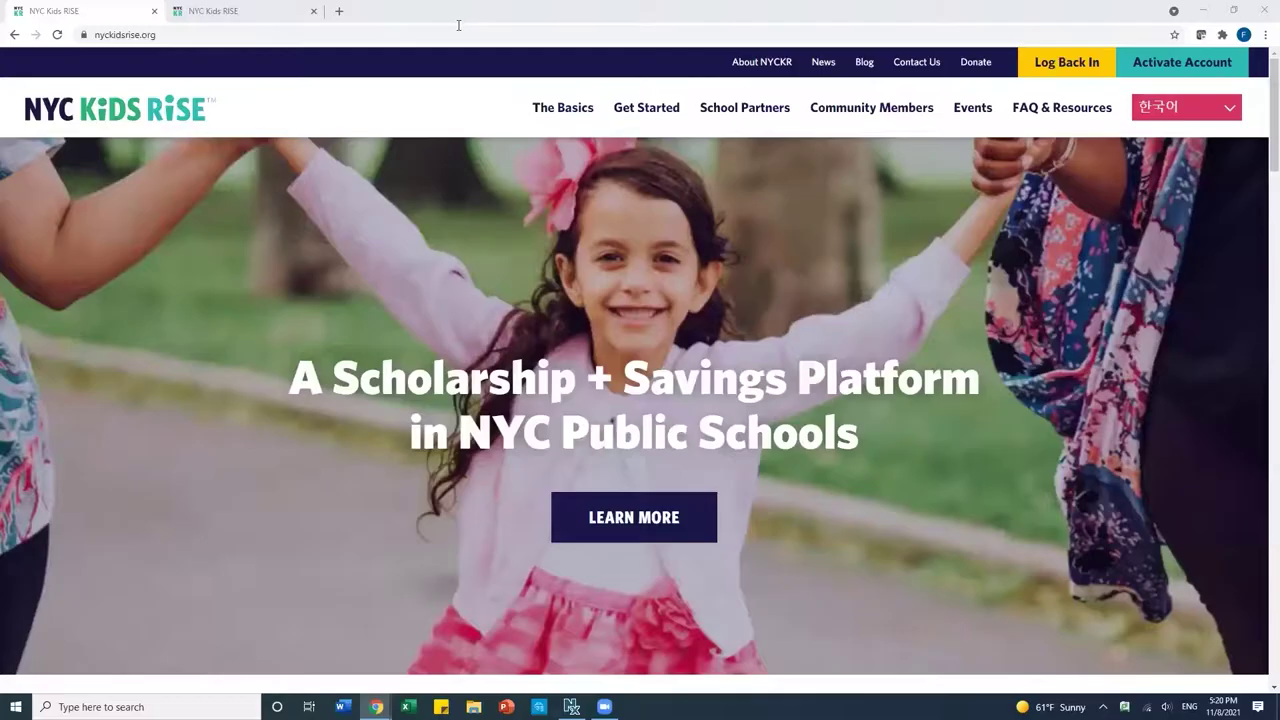
# Go from the NYC Kids RISE home page through Log Back In to the Savings Tracker sign-in page.
pyautogui.click(166, 34)
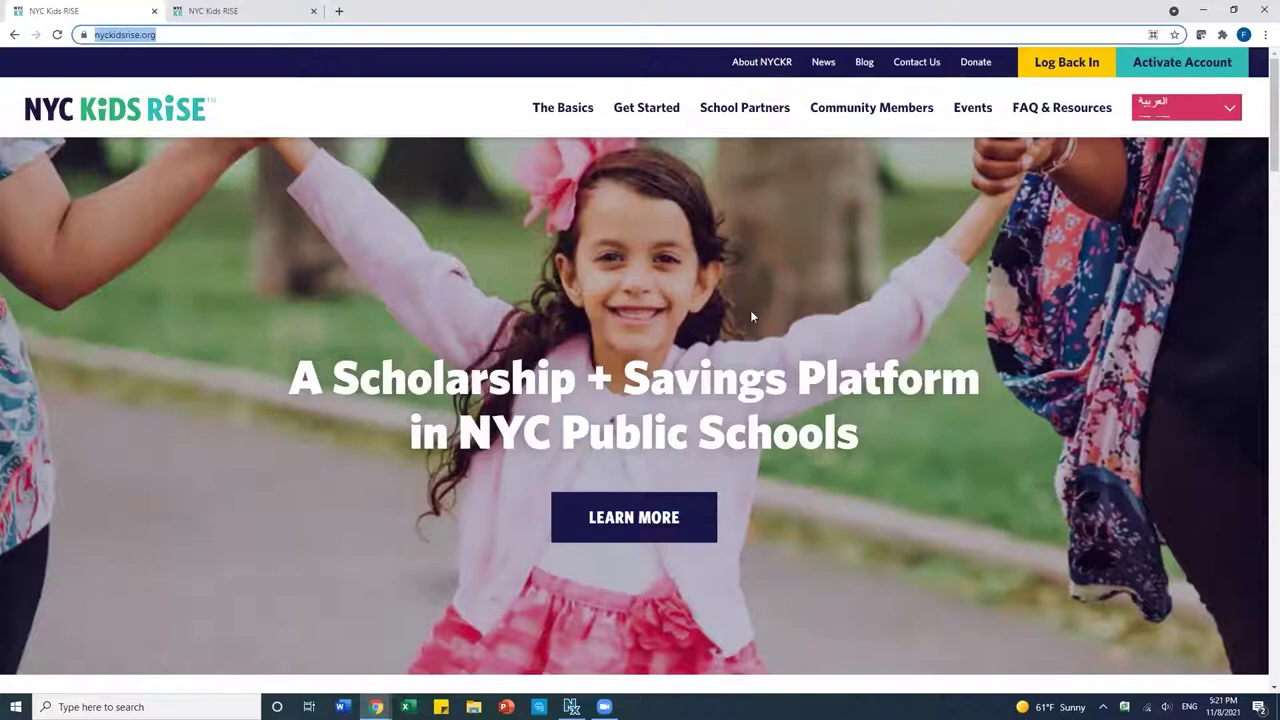
pyautogui.click(1063, 68)
pyautogui.scroll(-4, 804, 321)
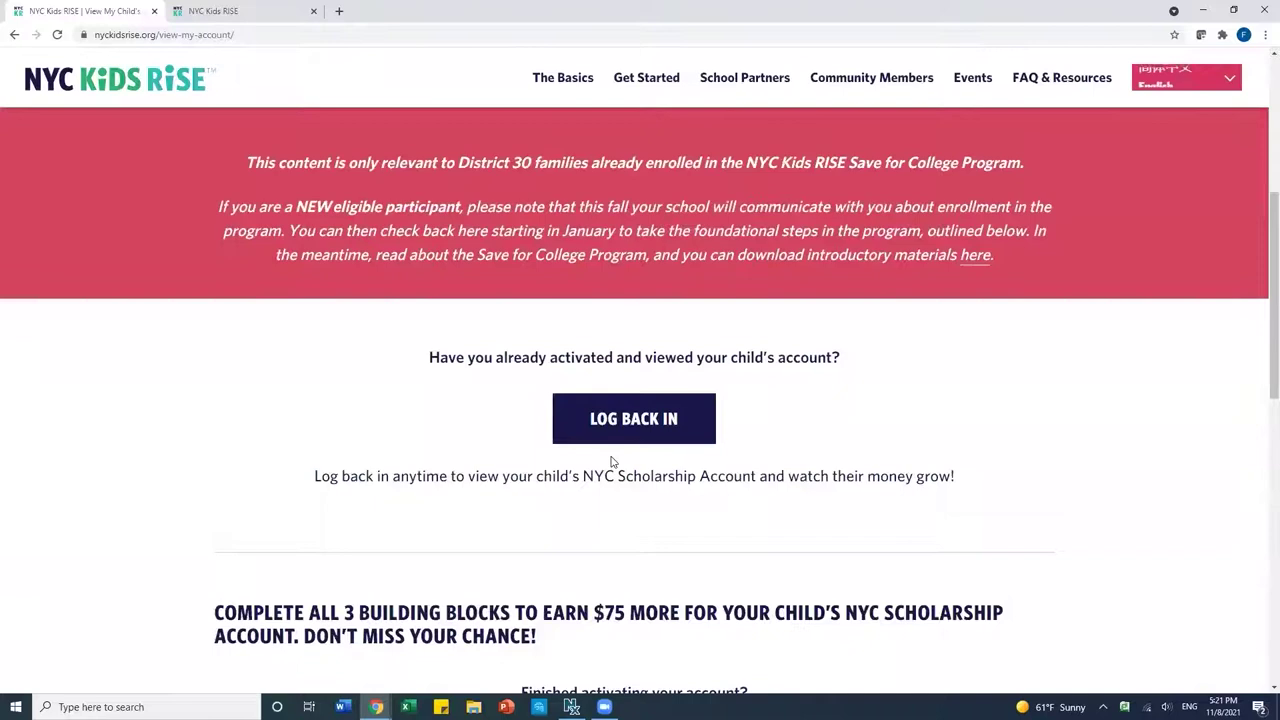
pyautogui.click(636, 429)
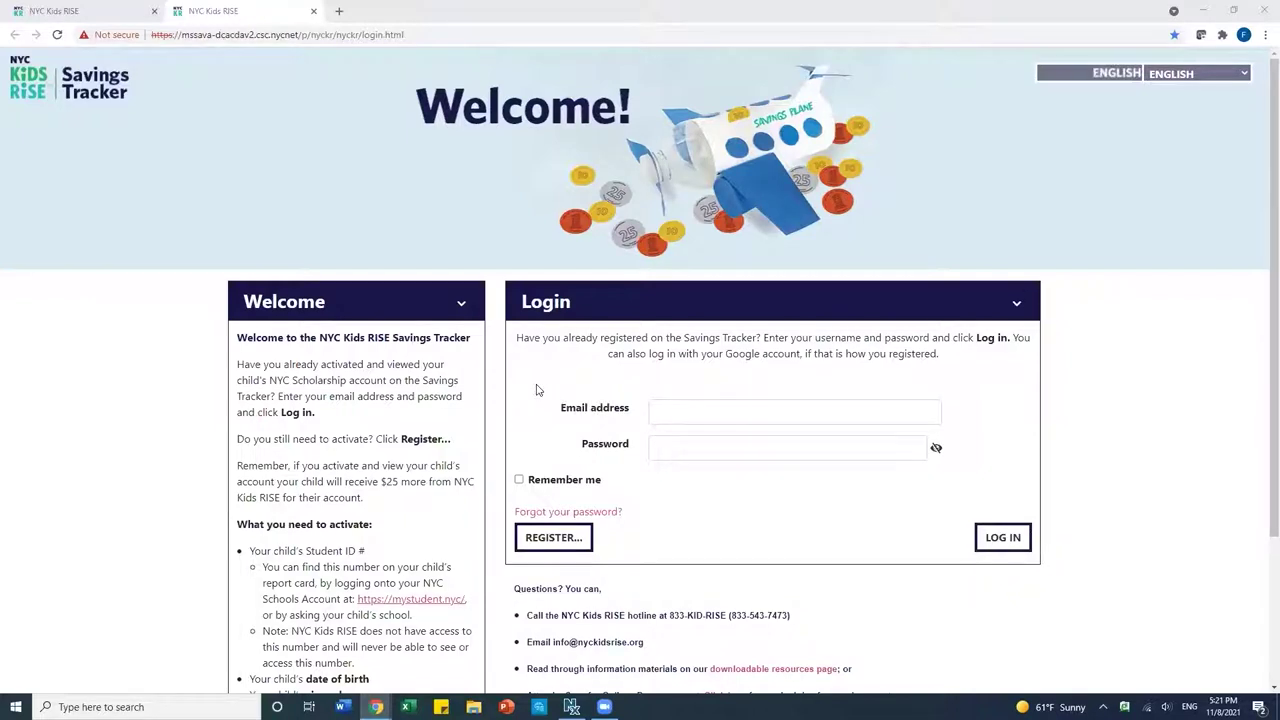
# Log in to the Savings Tracker with the parent's email address and password.
pyautogui.click(726, 411)
pyautogui.write('parent')
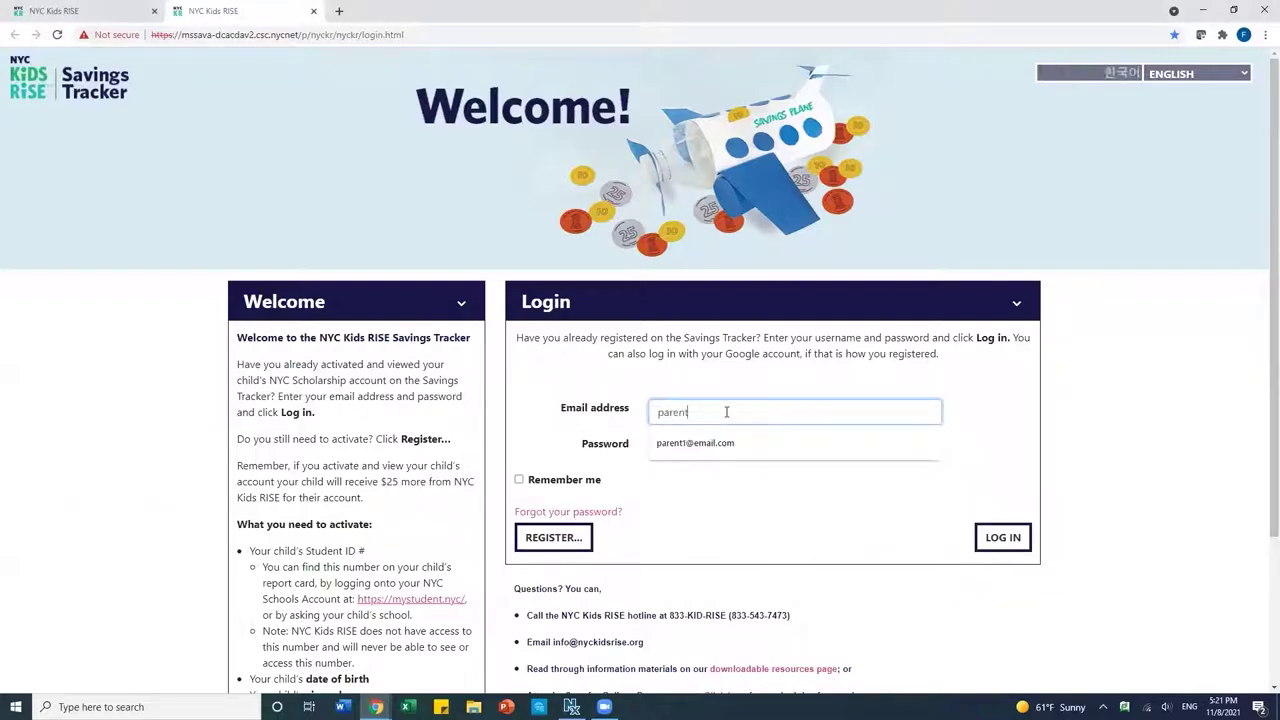
pyautogui.write('1@email.com')
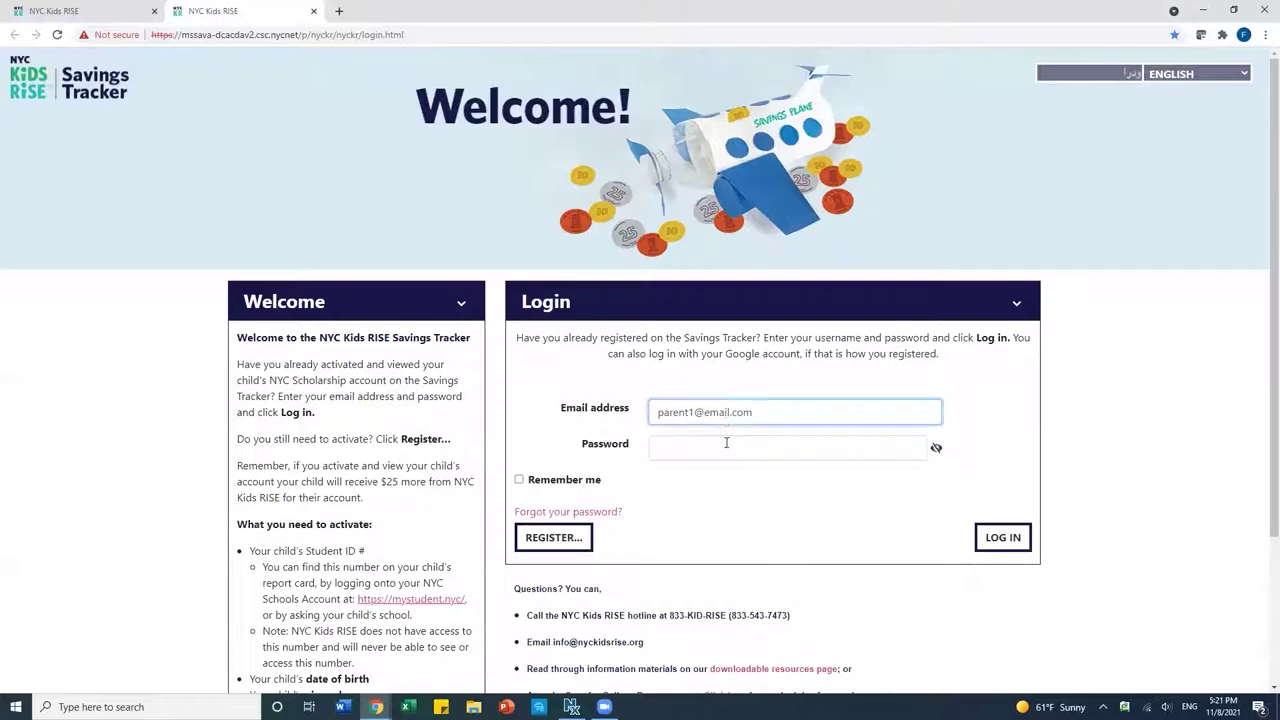
pyautogui.click(726, 451)
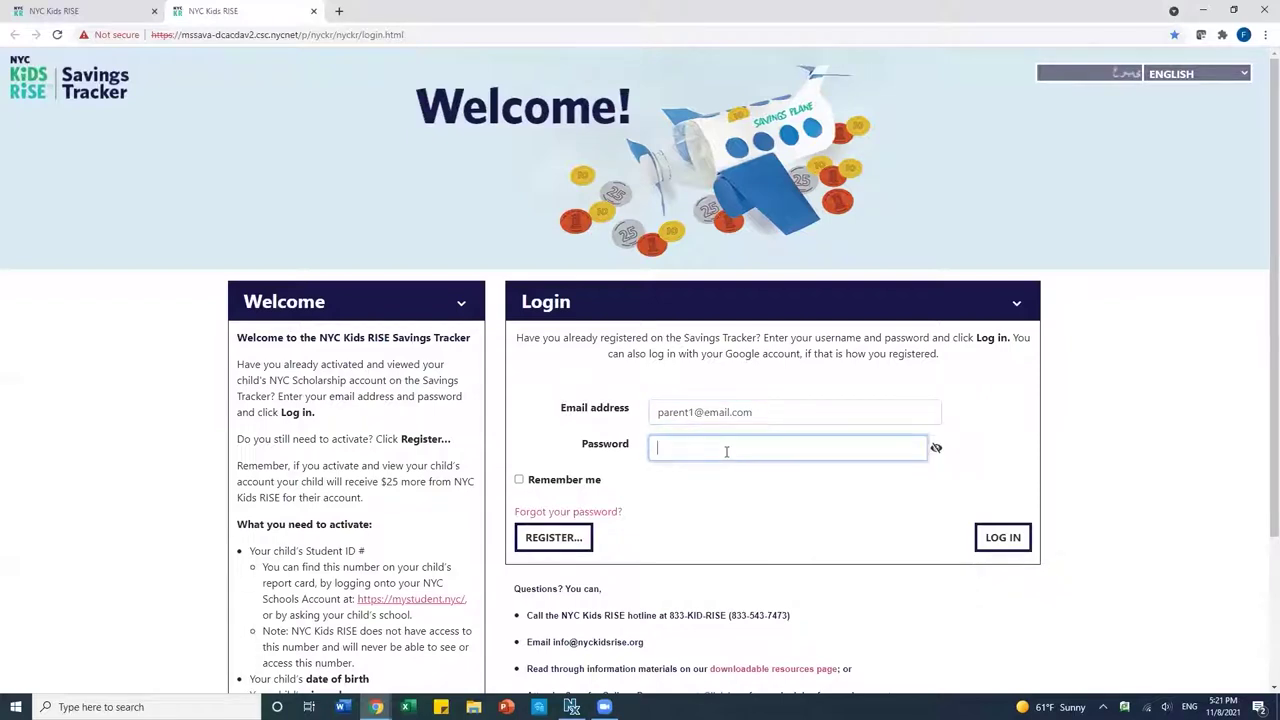
pyautogui.write('password1234')
pyautogui.click(996, 543)
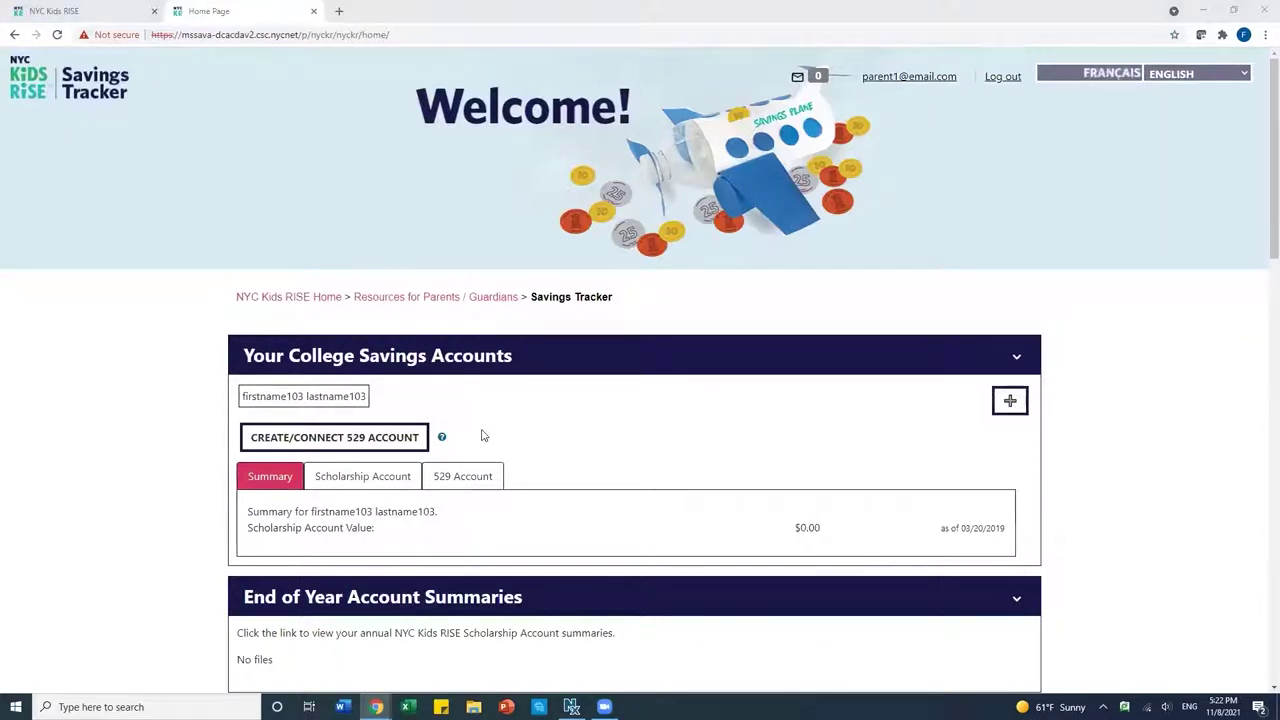
pyautogui.click(322, 446)
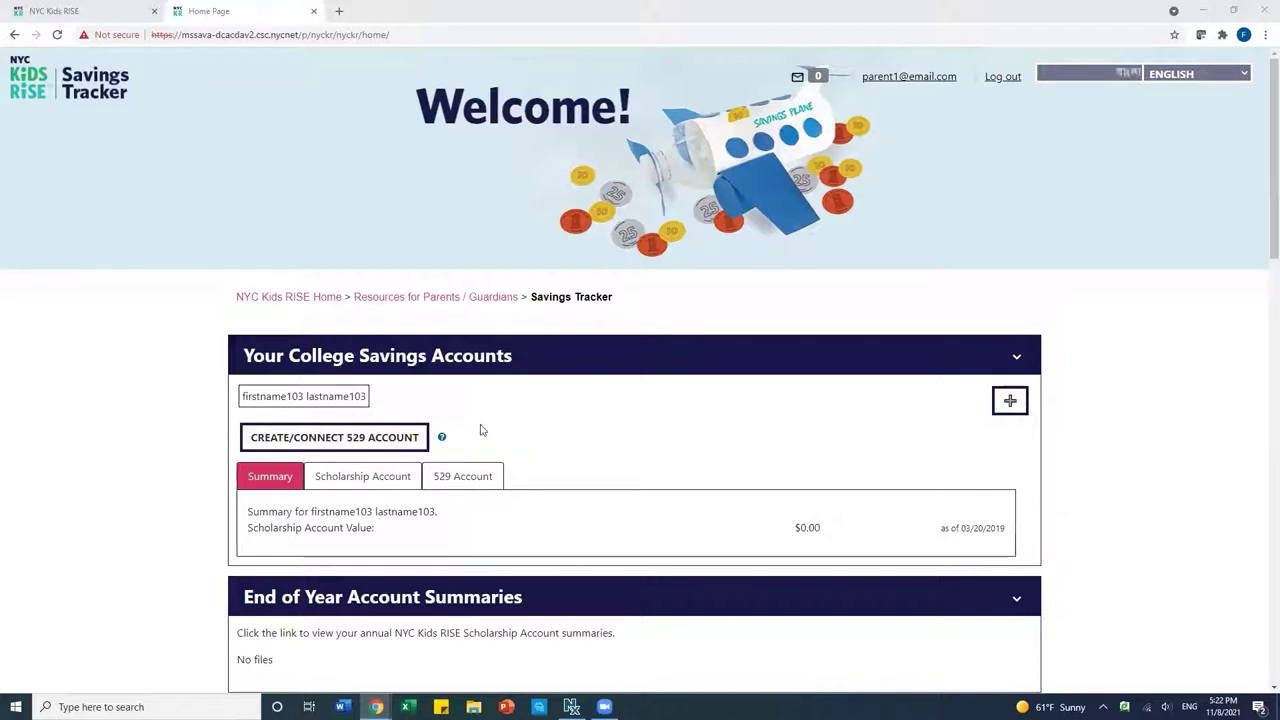
# Open the Create/Connect 529 Account popup and scroll to its CANCEL and OK buttons.
pyautogui.click(366, 437)
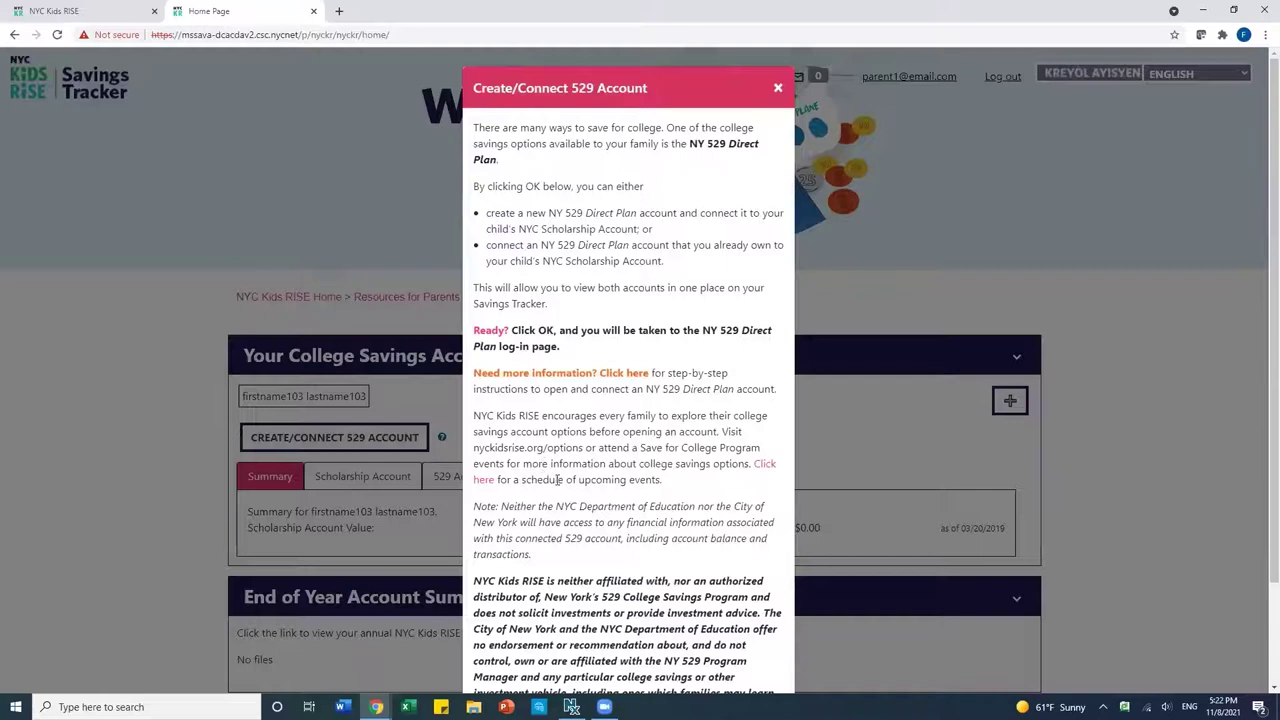
pyautogui.scroll(-3, 548, 472)
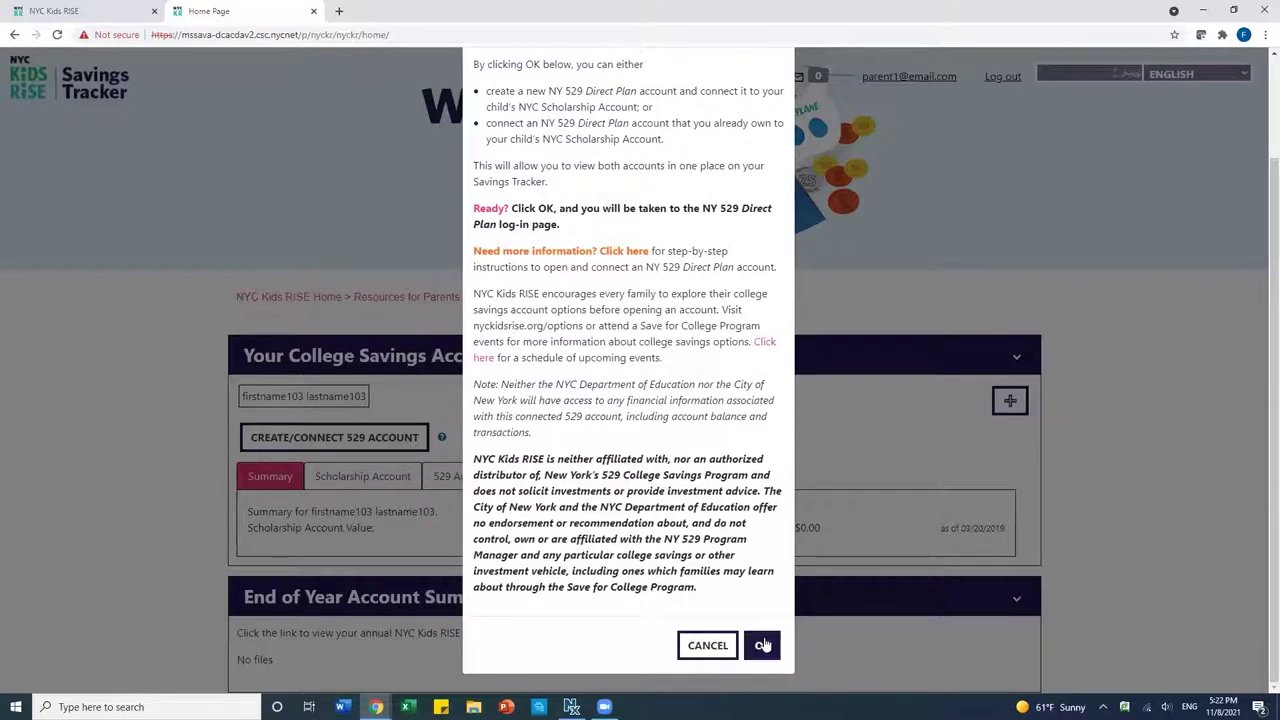
# Accept the Create/Connect popup with OK, then choose Enroll Now on the NY 529 log-in page.
pyautogui.click(764, 646)
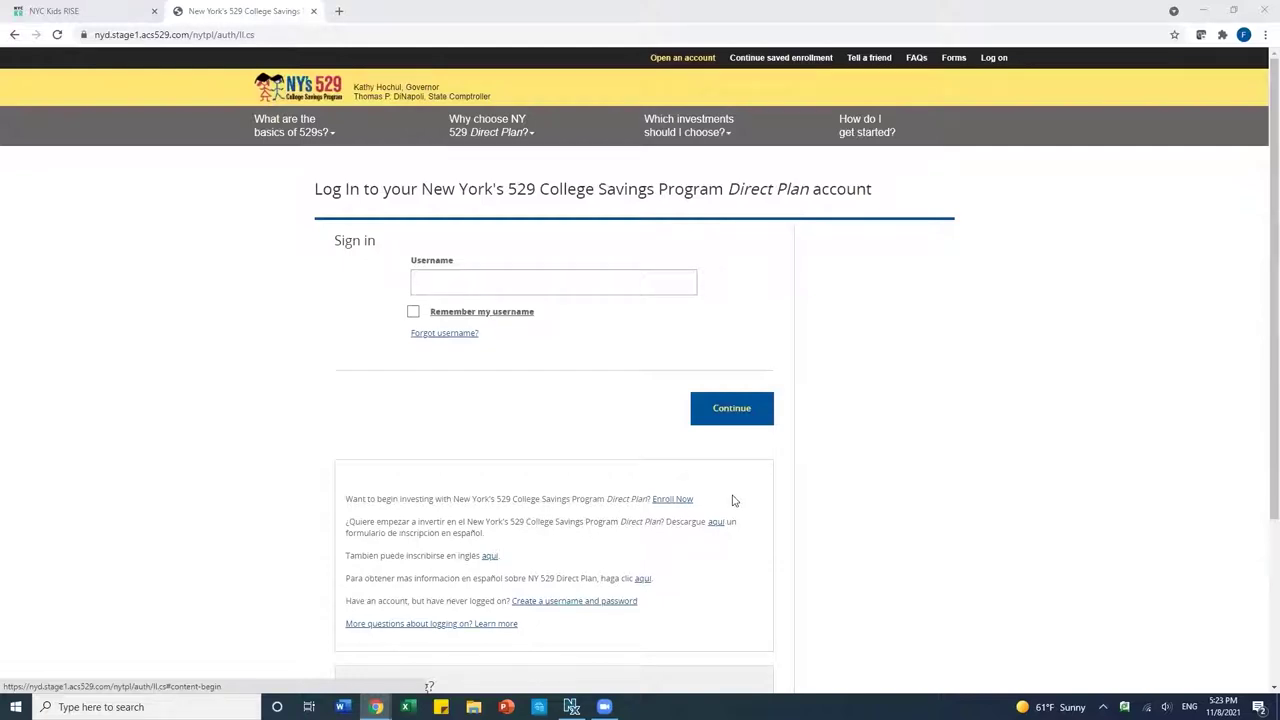
pyautogui.click(668, 500)
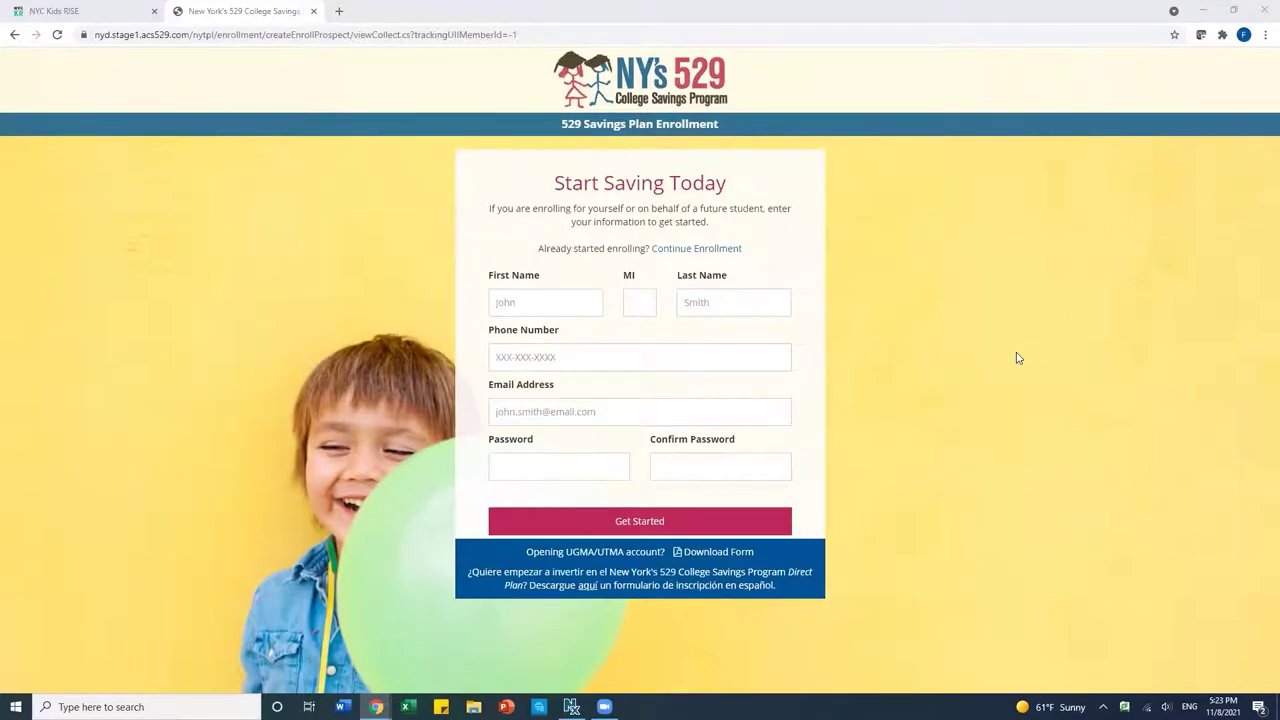
# Fill in the owner's first and last name, phone, email and confirmed password, then Get Started.
pyautogui.click(557, 301)
pyautogui.click(737, 300)
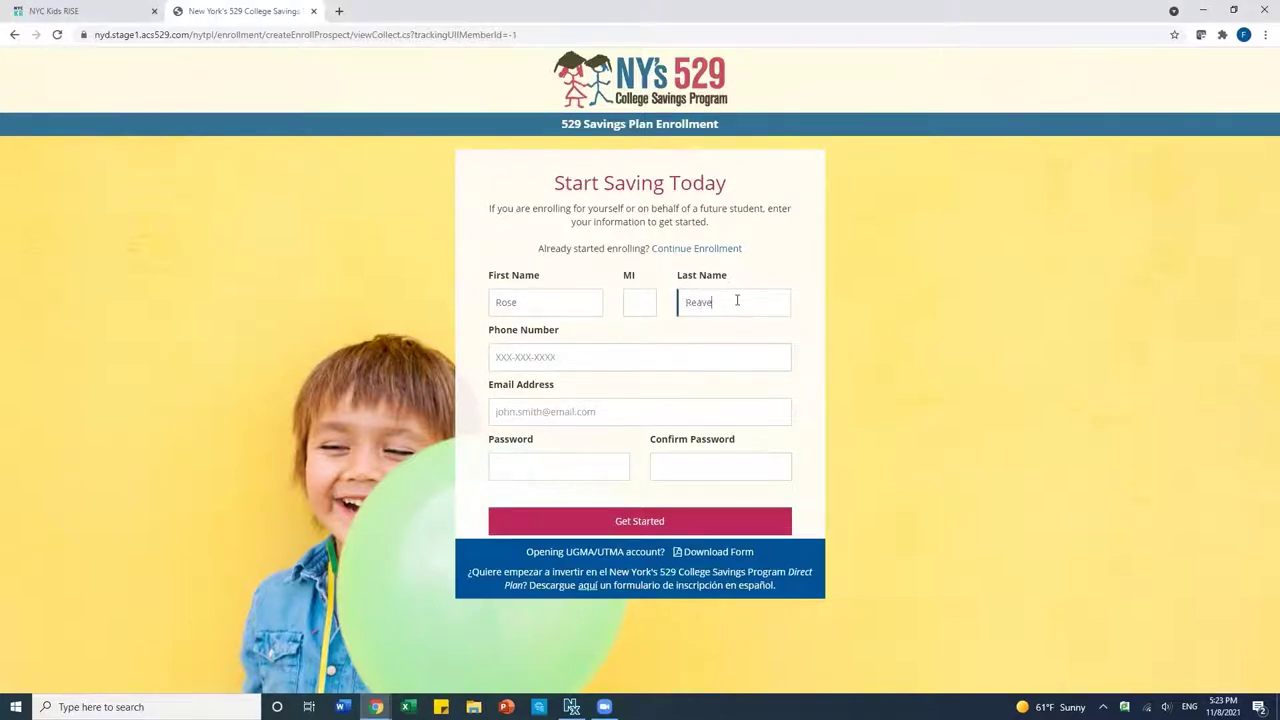
pyautogui.click(593, 349)
pyautogui.write('55555')
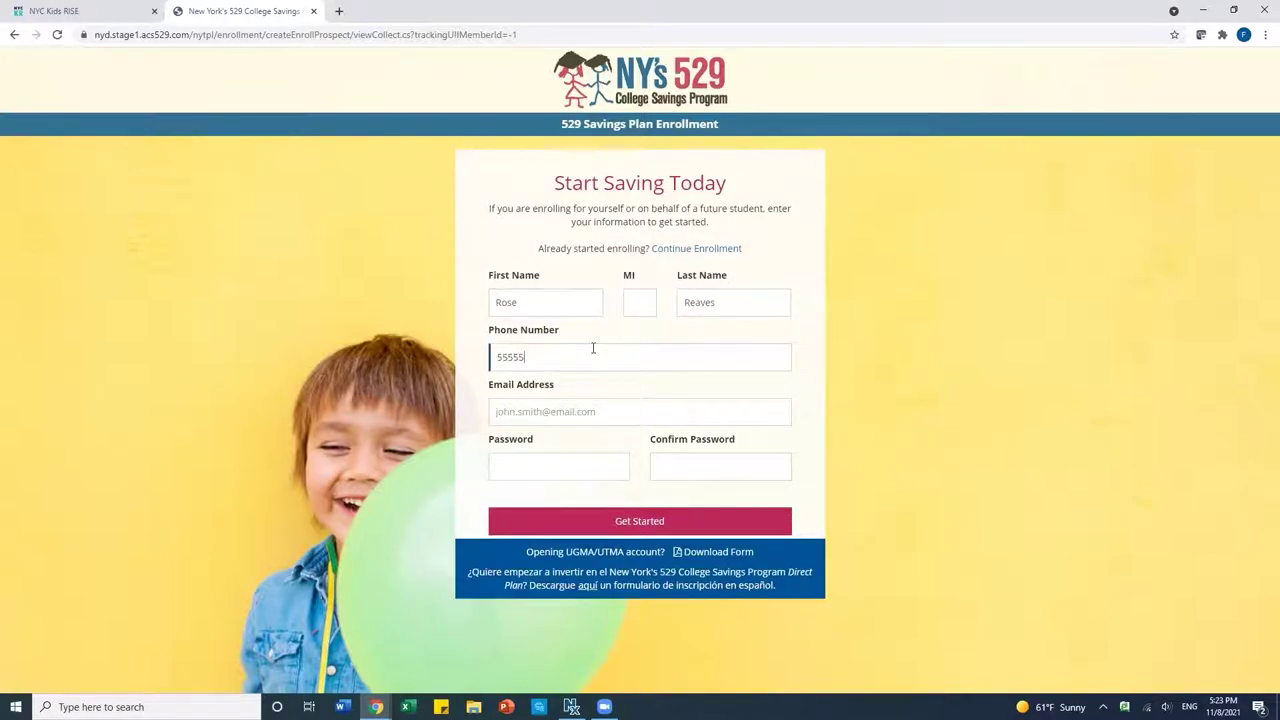
pyautogui.write('55444')
pyautogui.click(567, 412)
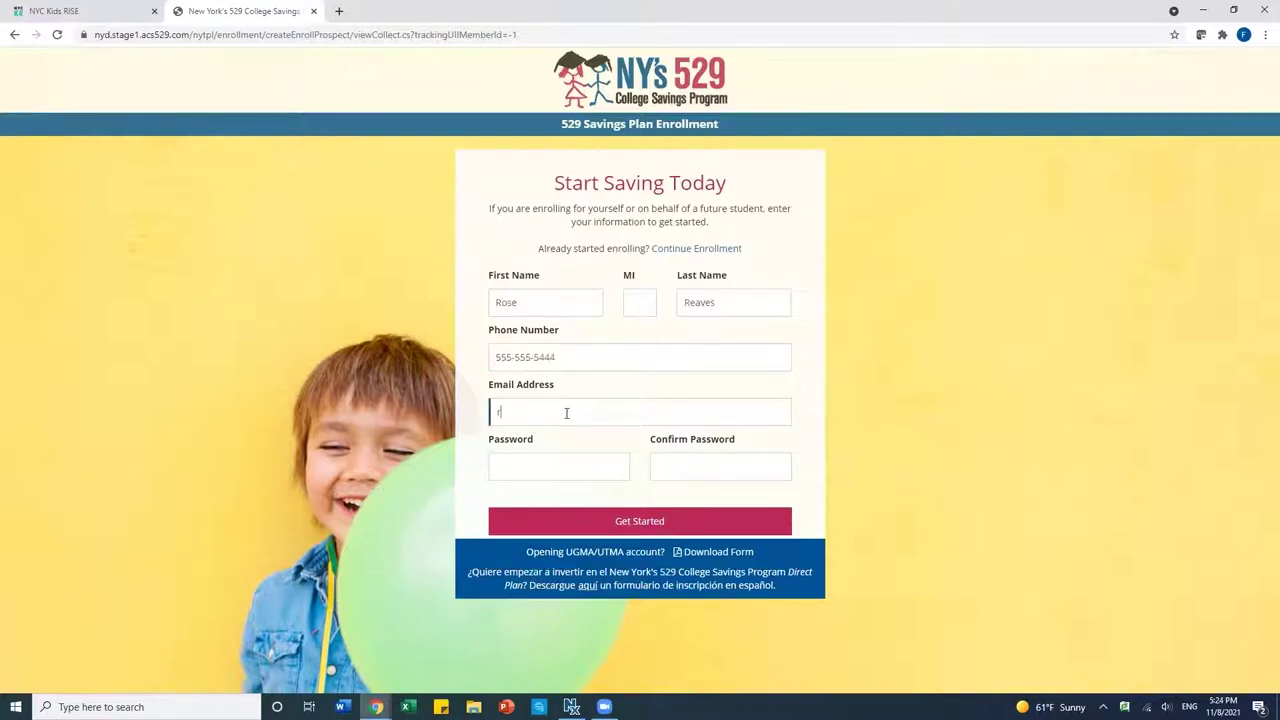
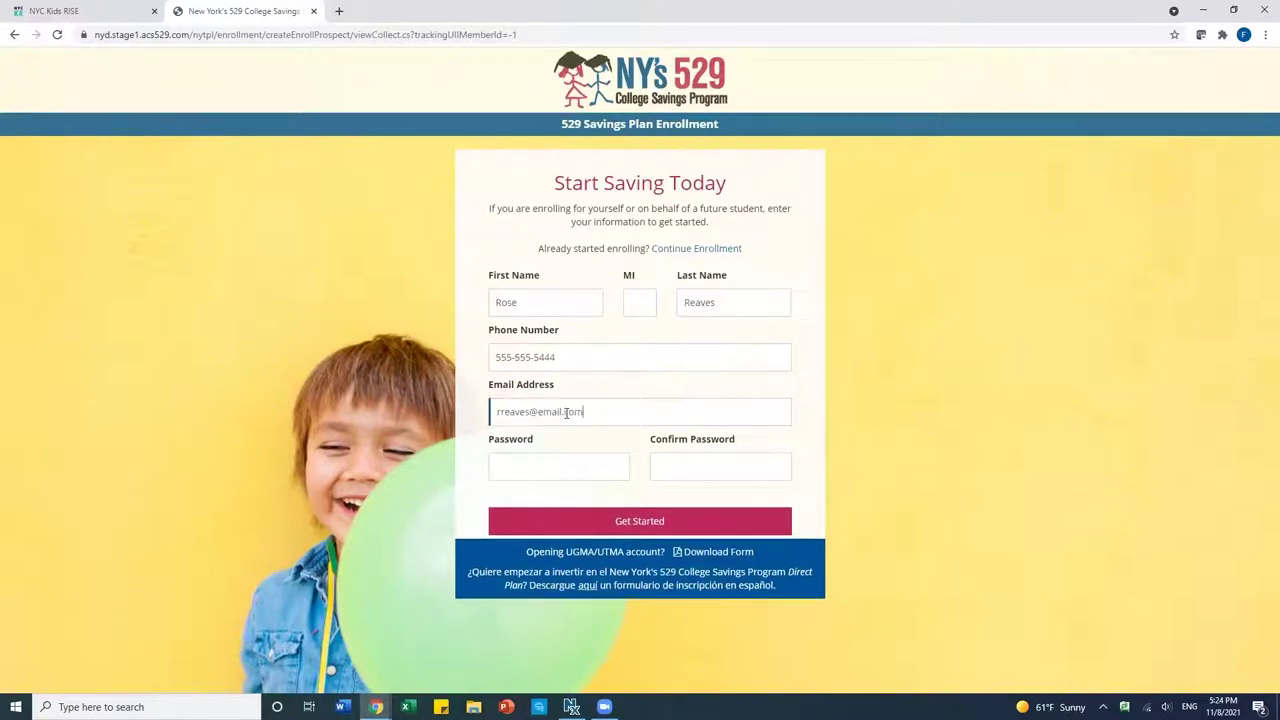
pyautogui.click(538, 464)
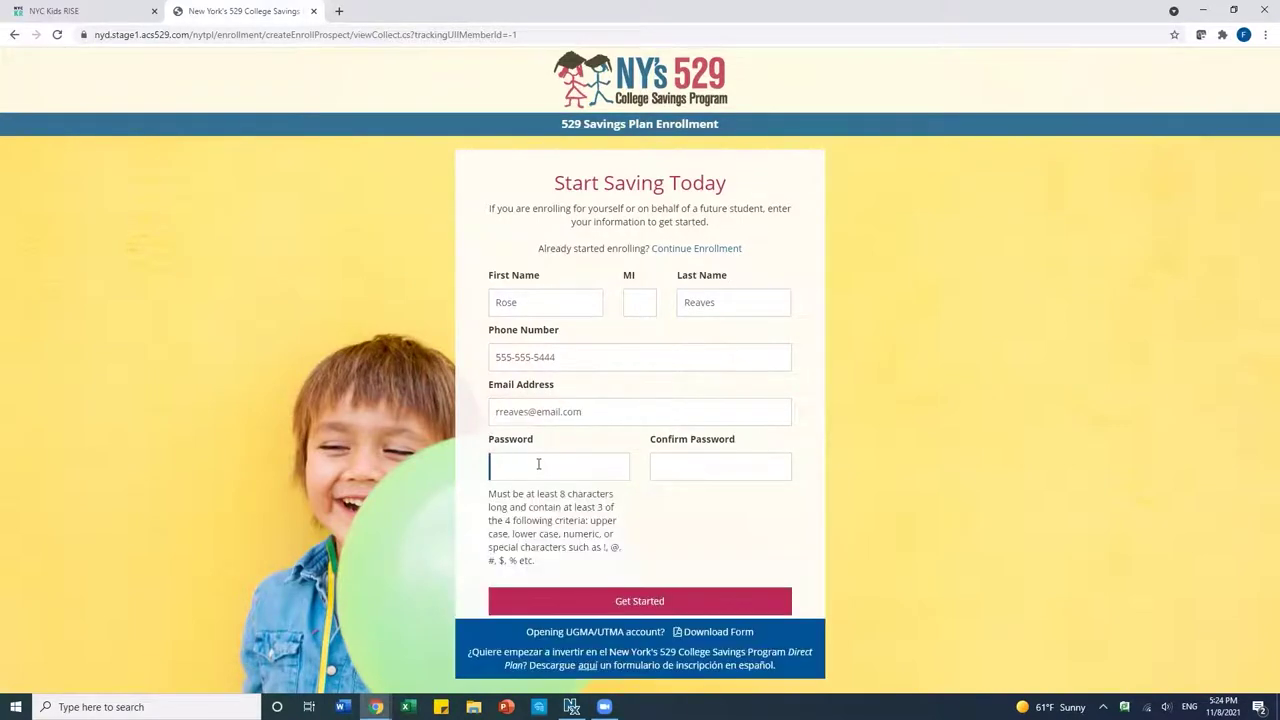
pyautogui.write('••••••••••••••')
pyautogui.click(672, 468)
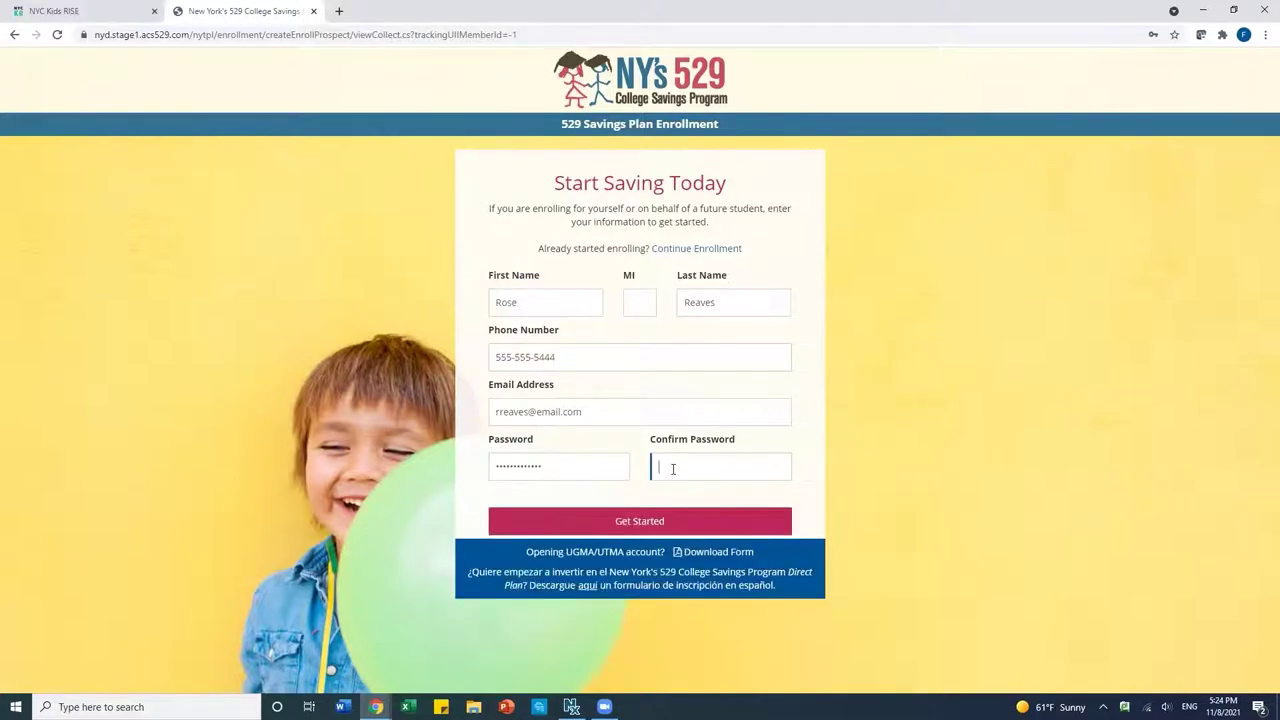
pyautogui.write('••••••••••')
pyautogui.click(662, 520)
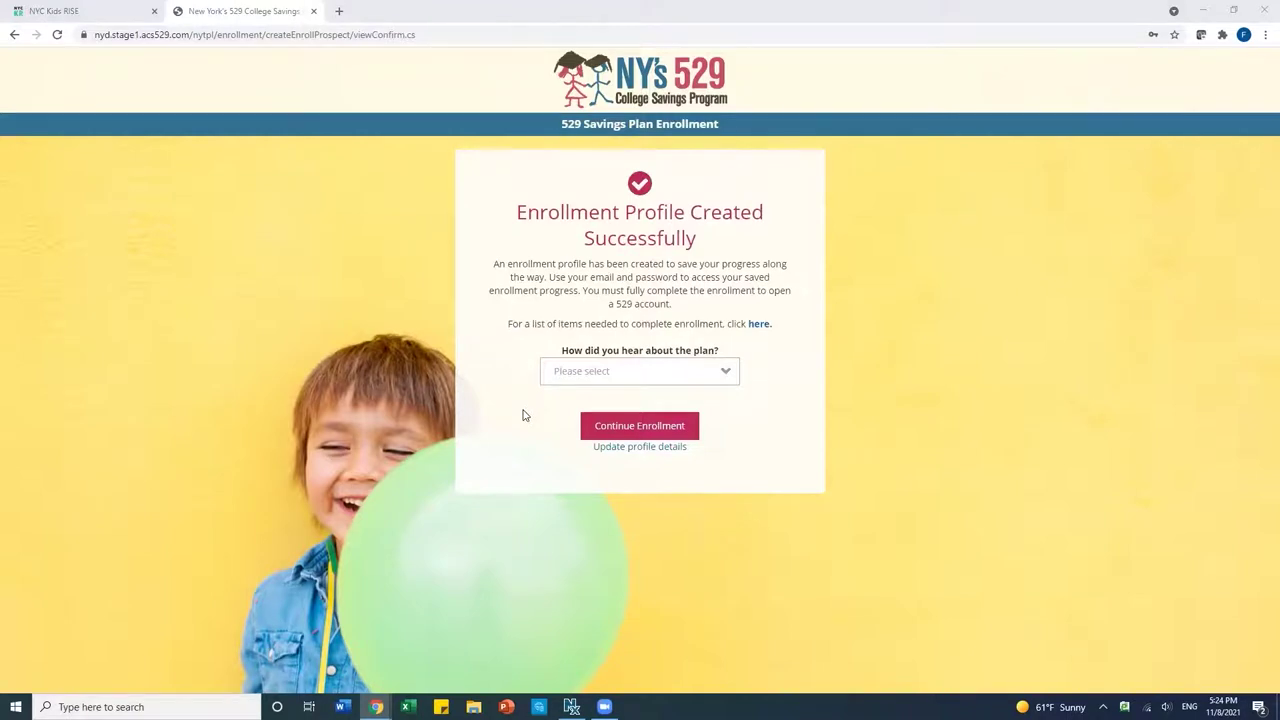
# Answer School Event for how you heard about the plan and continue enrollment.
pyautogui.click(600, 372)
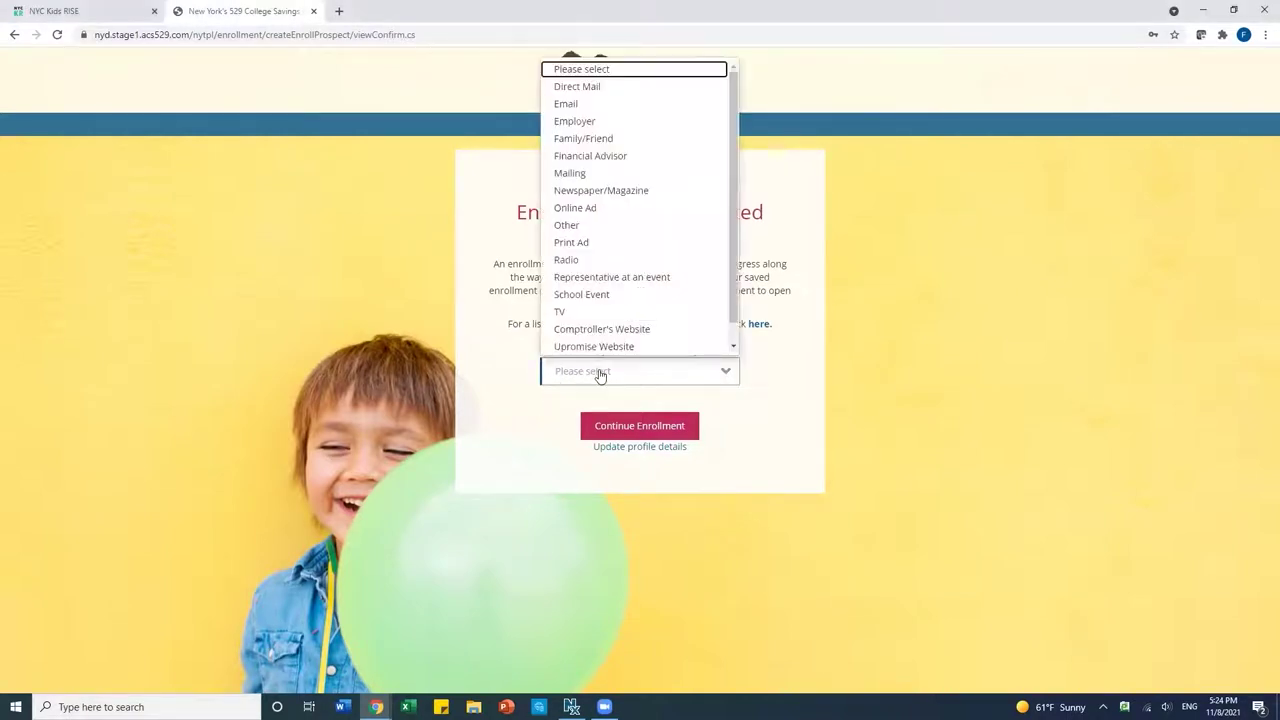
pyautogui.click(597, 294)
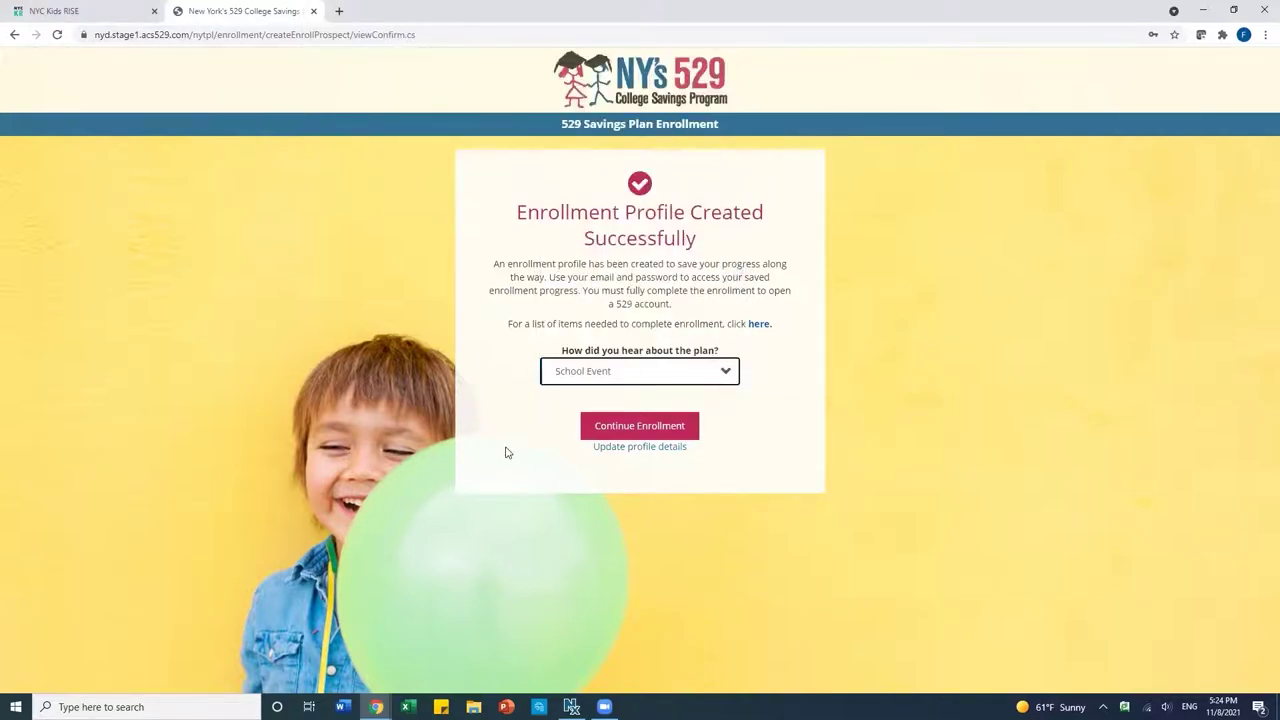
pyautogui.click(648, 430)
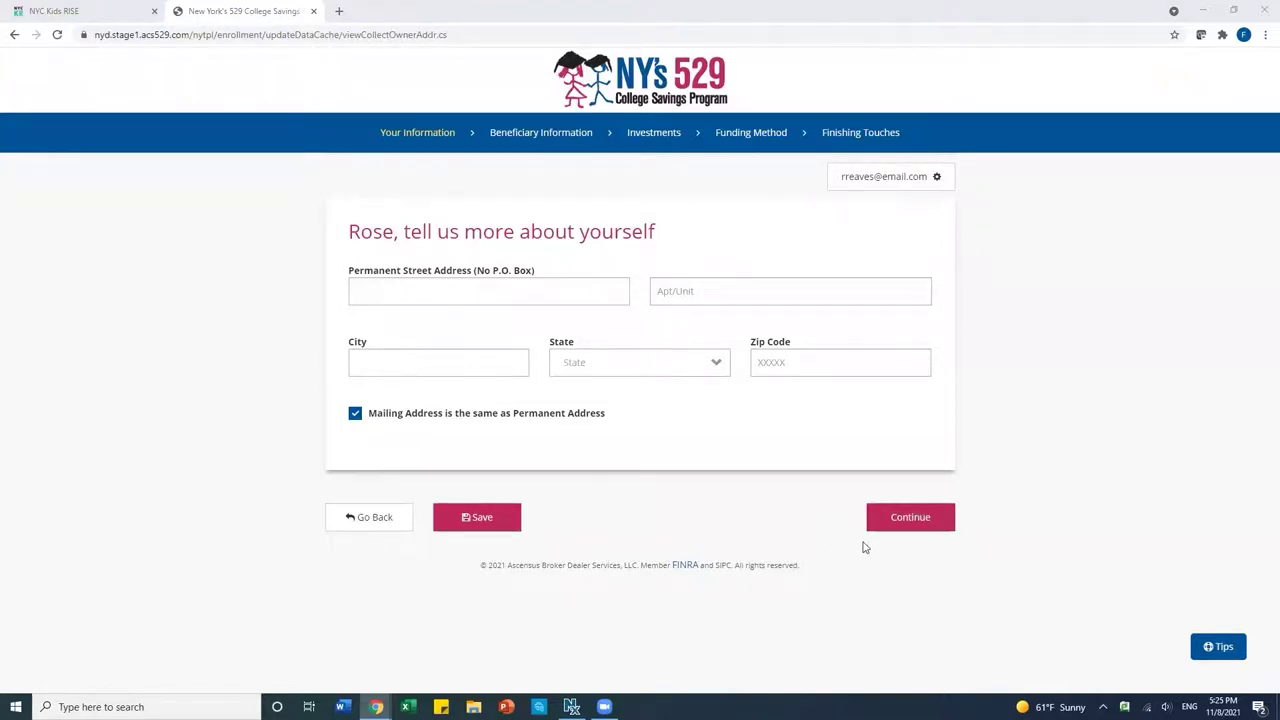
# Enter the owner's street address, apartment number and city, fixing a typo in the city.
pyautogui.click(431, 288)
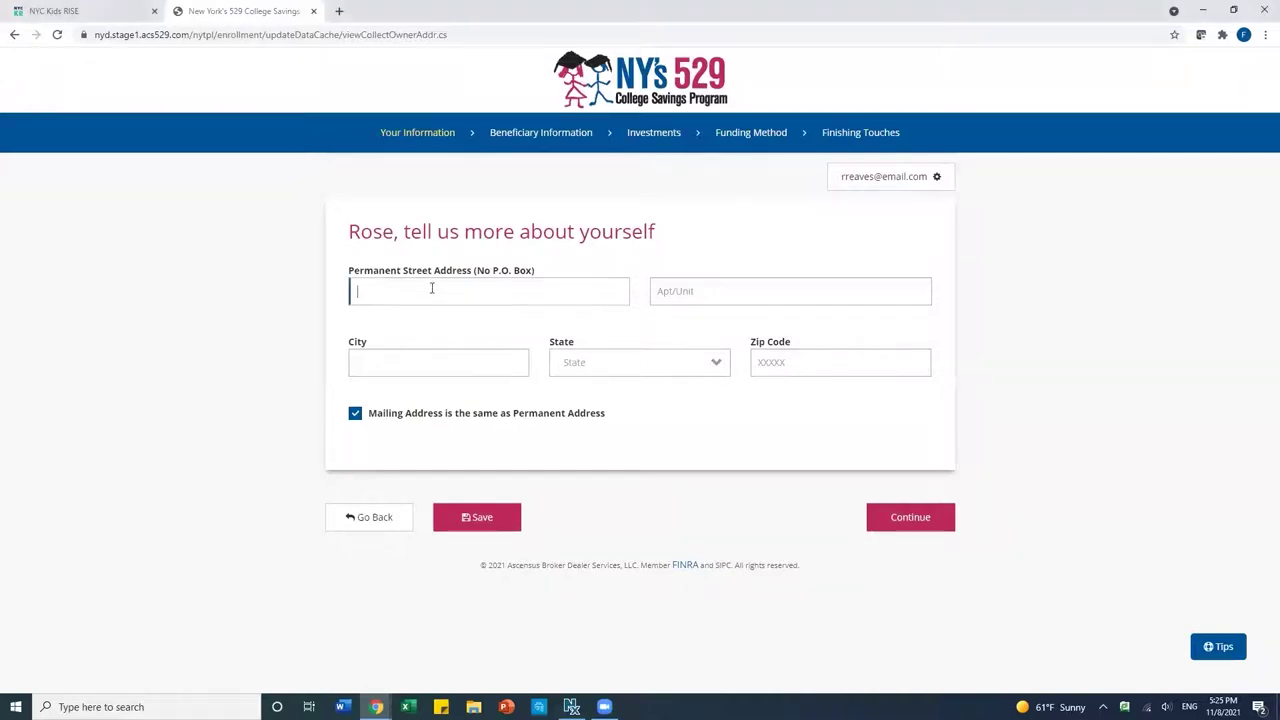
pyautogui.write('123 Main Street')
pyautogui.click(699, 292)
pyautogui.write('Apt A')
pyautogui.click(455, 364)
pyautogui.write('Any Cit')
pyautogui.press('BackSpace')
pyautogui.press('BackSpace')
pyautogui.press('BackSpace')
pyautogui.write('City')
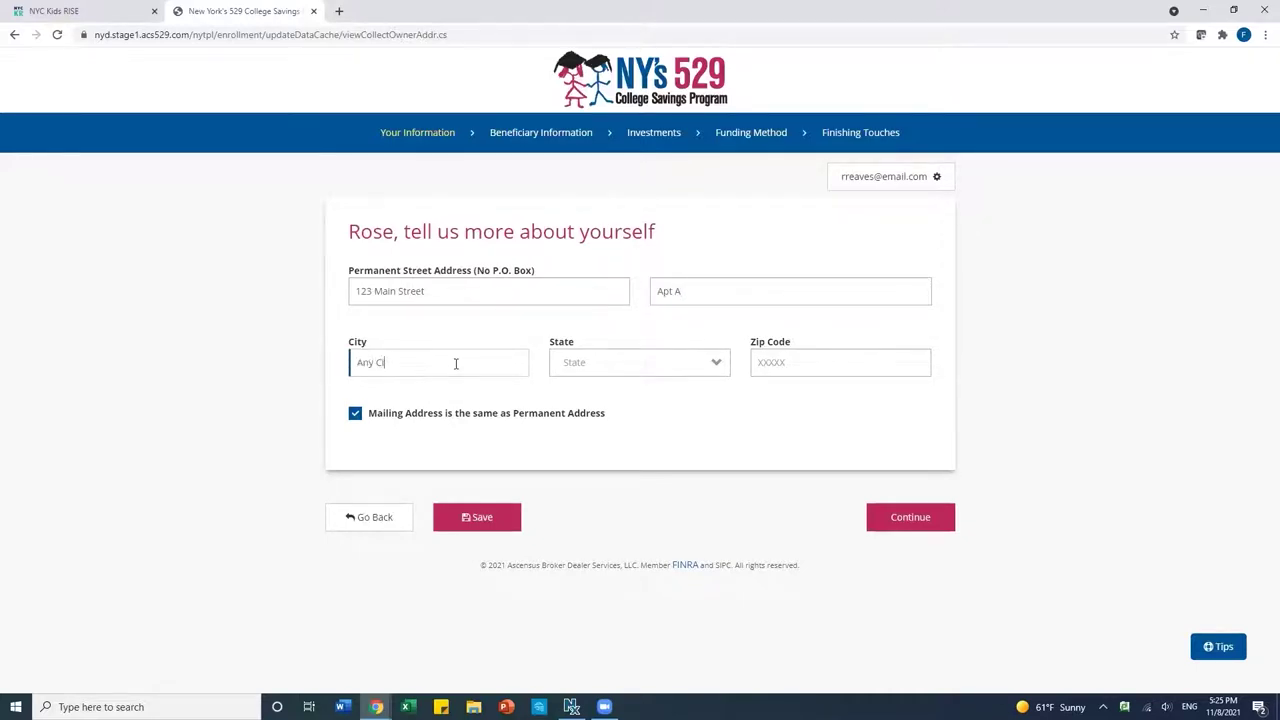
pyautogui.click(573, 372)
# Select New York as the state, enter the zip code, and continue.
pyautogui.click(598, 375)
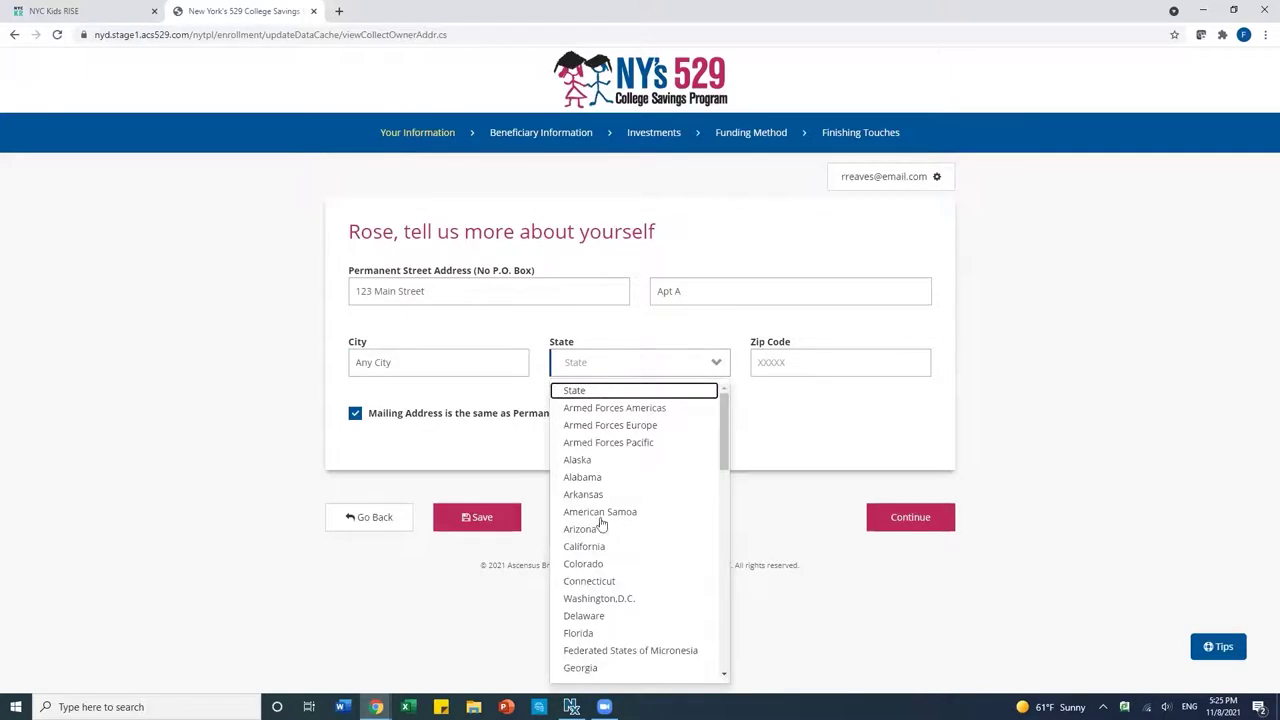
pyautogui.scroll(-3, 598, 525)
pyautogui.scroll(-5, 601, 528)
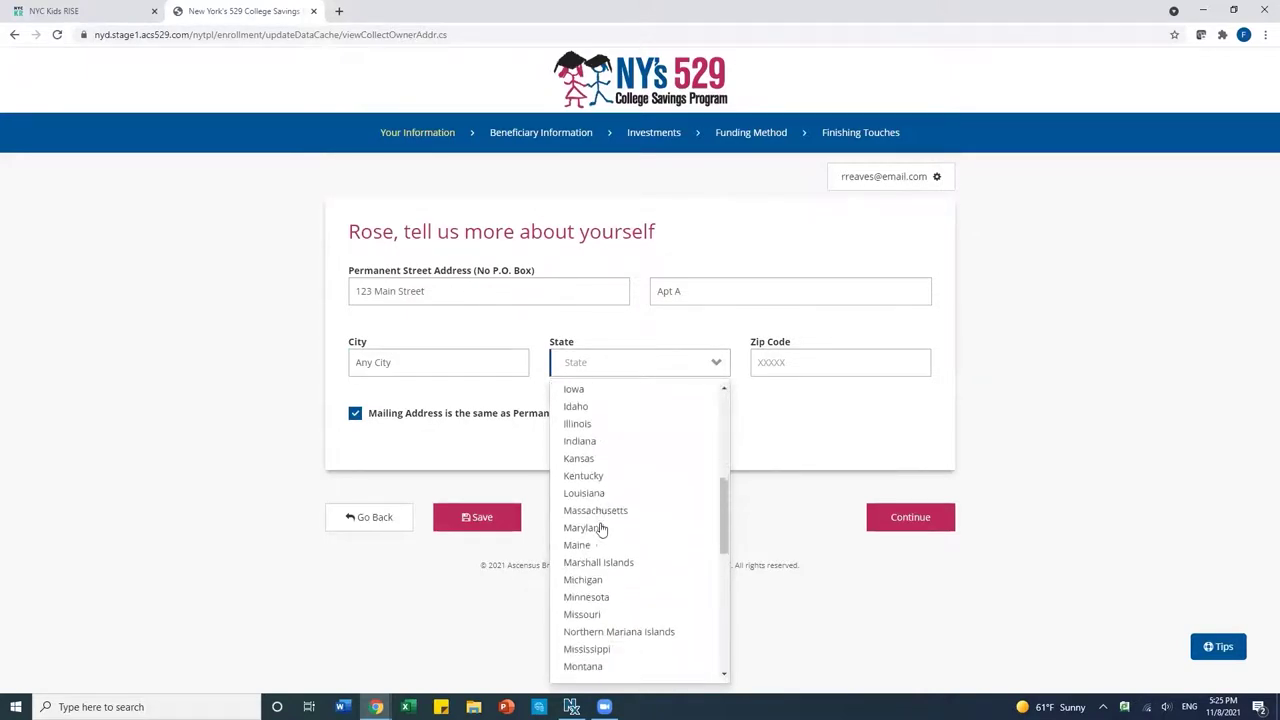
pyautogui.scroll(-1, 598, 526)
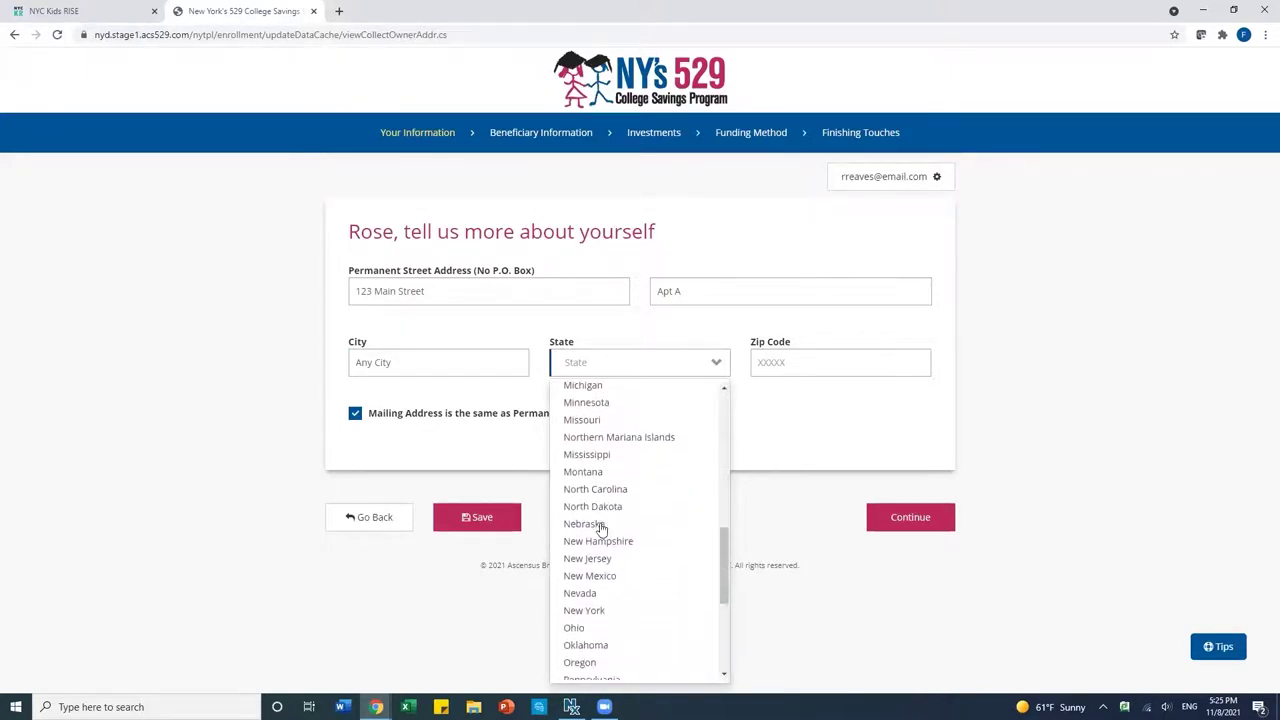
pyautogui.click(589, 608)
pyautogui.click(812, 354)
pyautogui.write('10039')
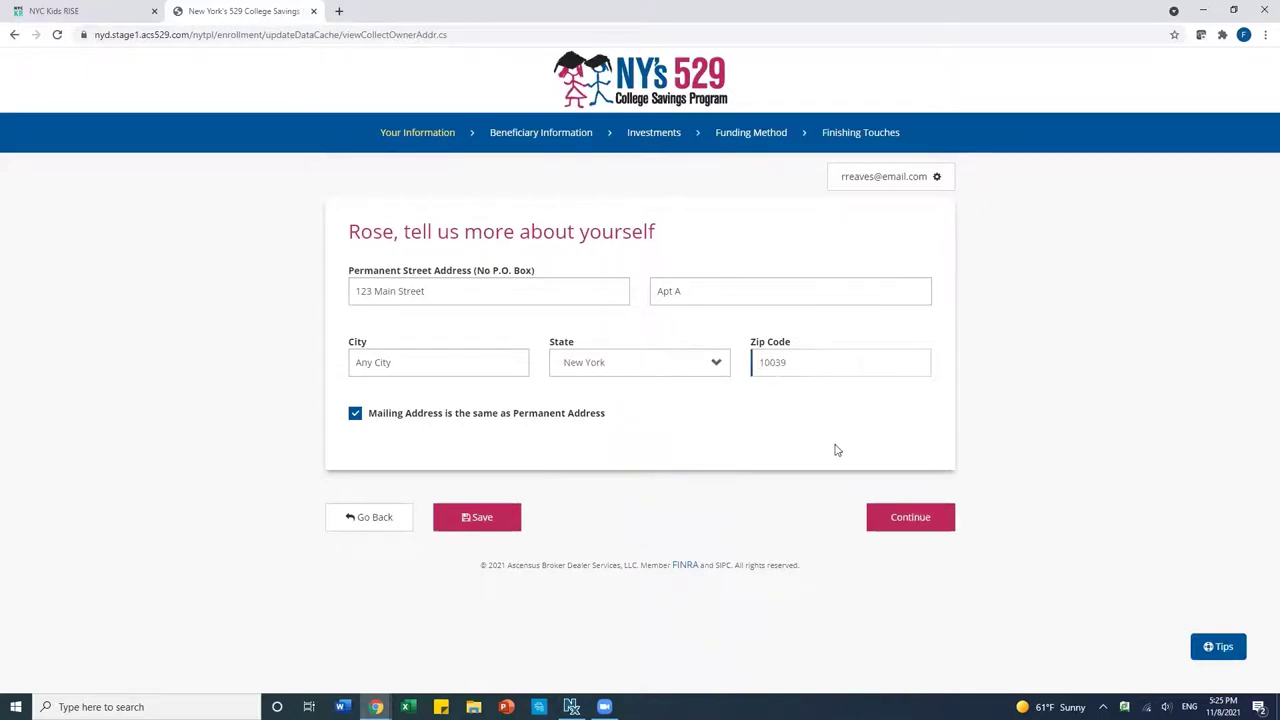
pyautogui.click(903, 526)
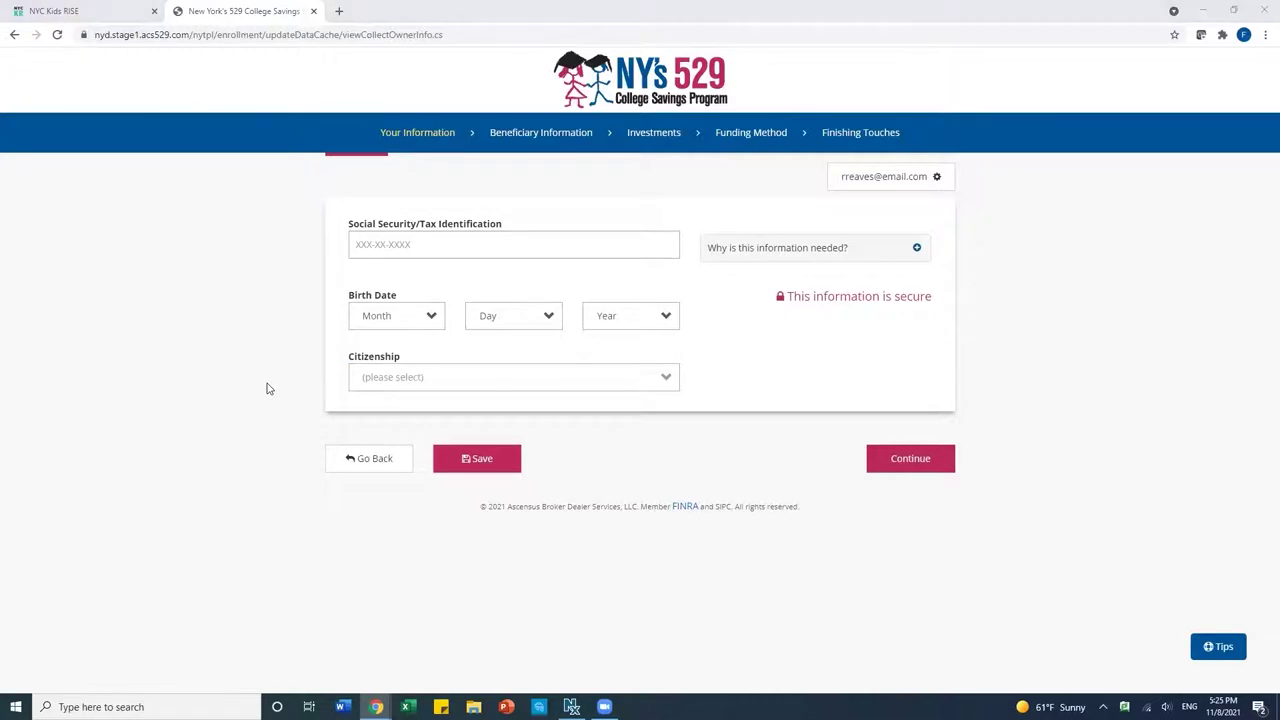
pyautogui.click(501, 391)
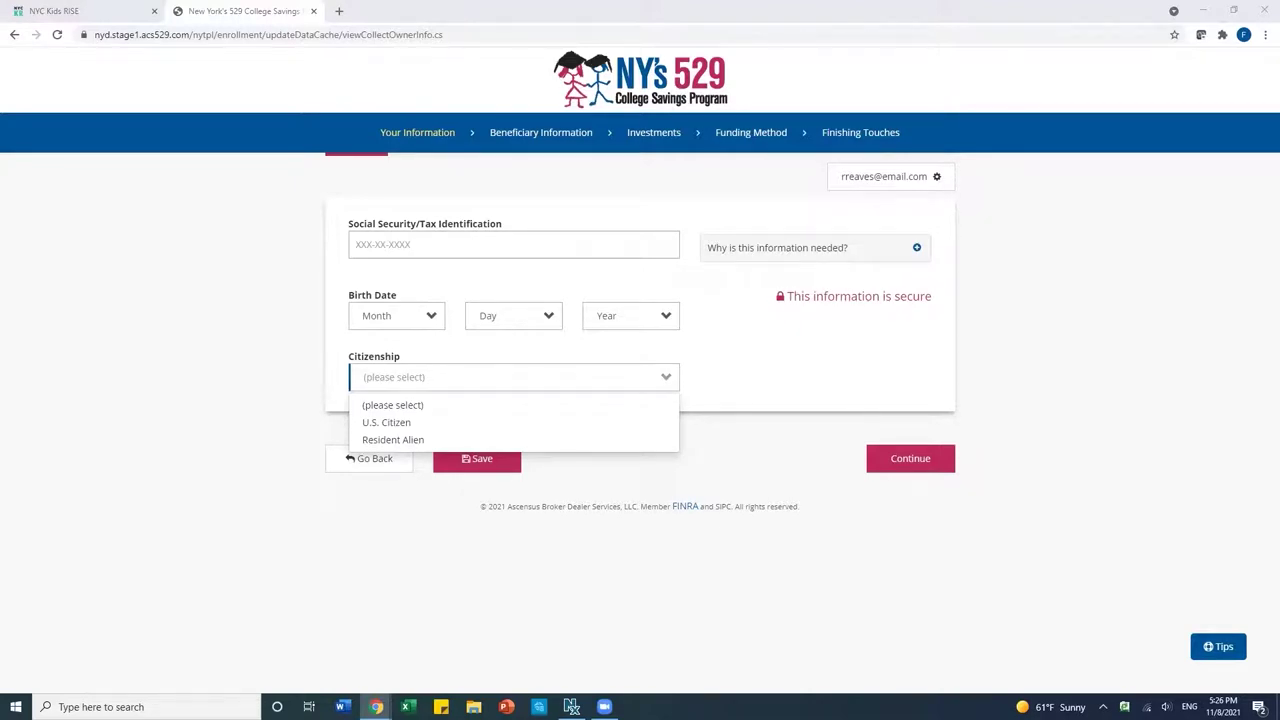
pyautogui.click(377, 243)
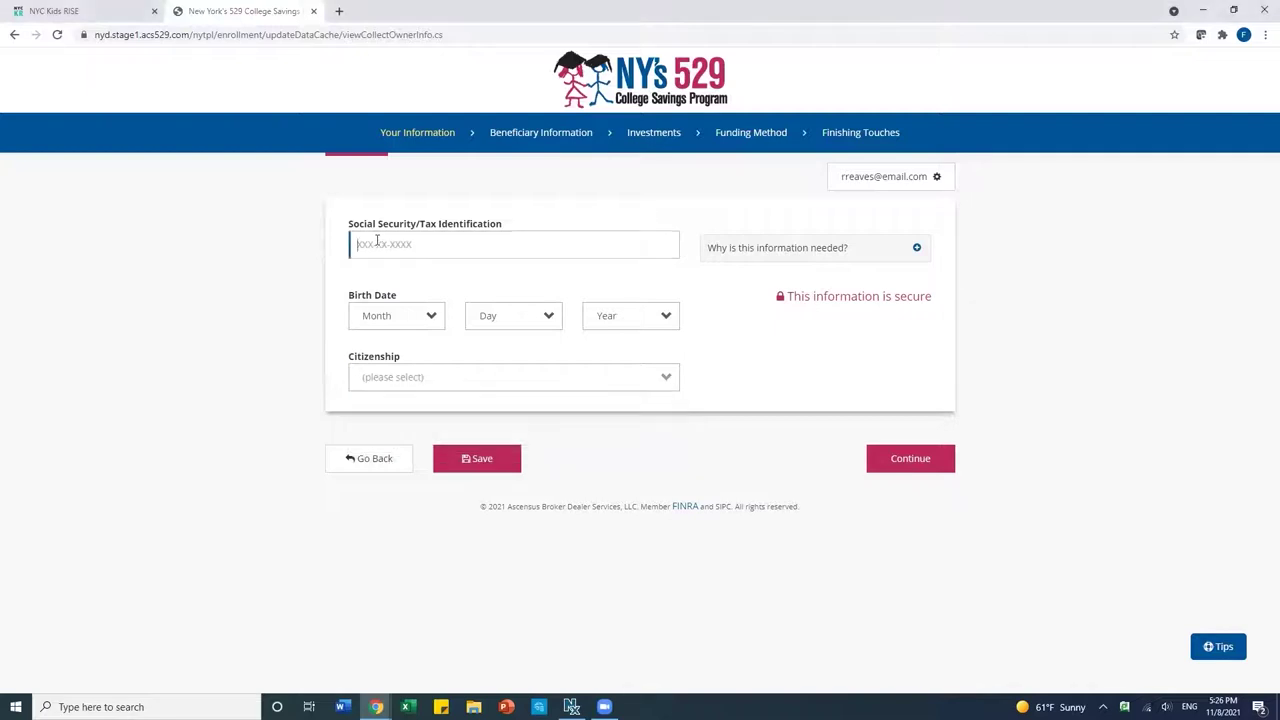
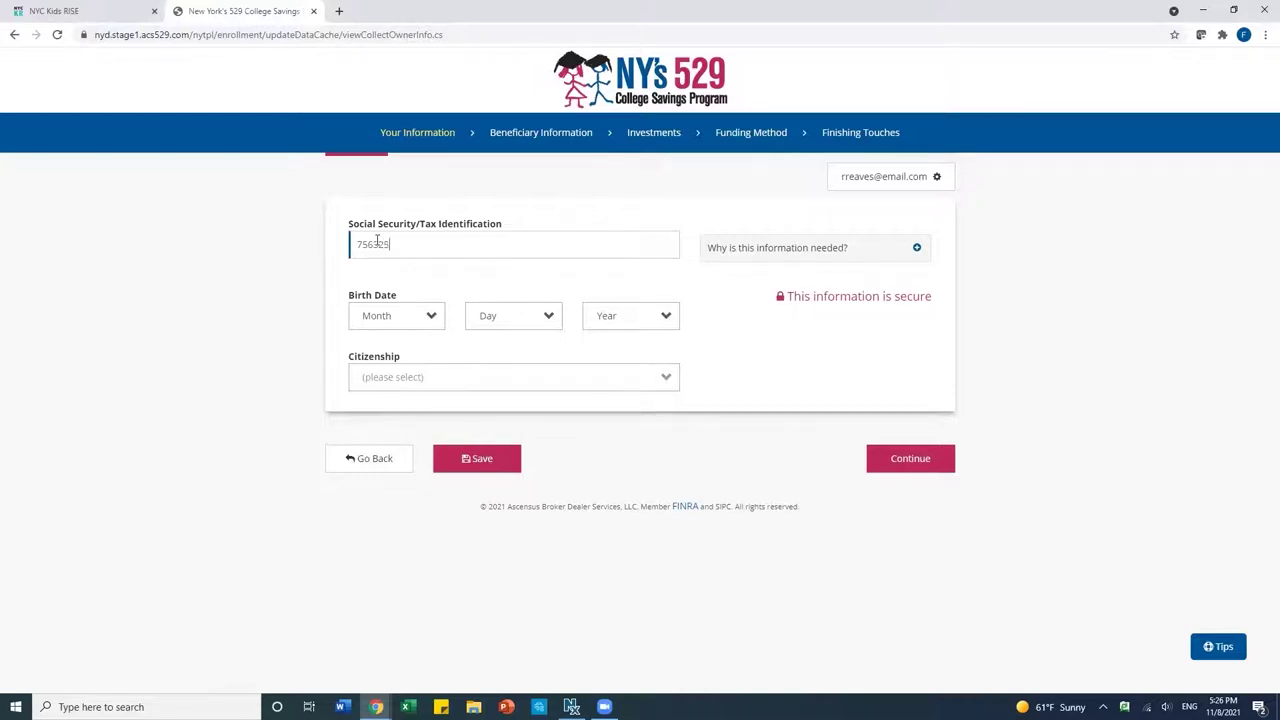
pyautogui.click(384, 320)
pyautogui.click(379, 362)
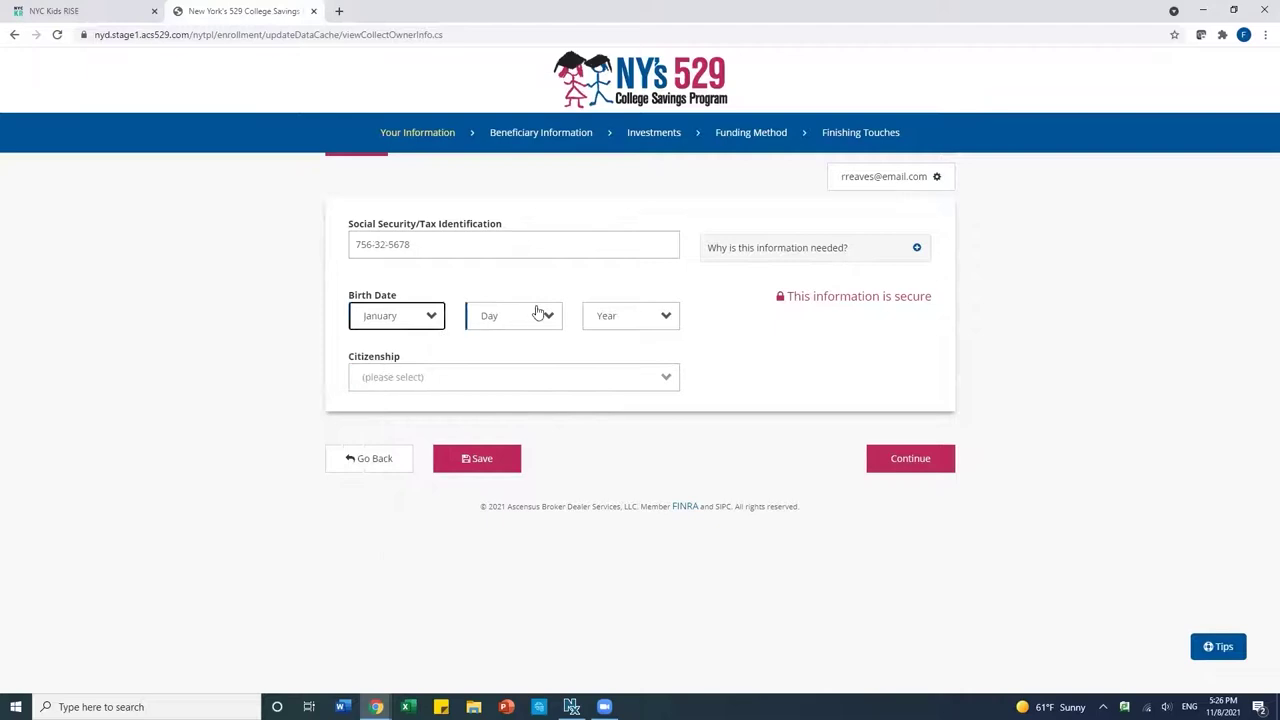
pyautogui.click(535, 316)
pyautogui.click(492, 396)
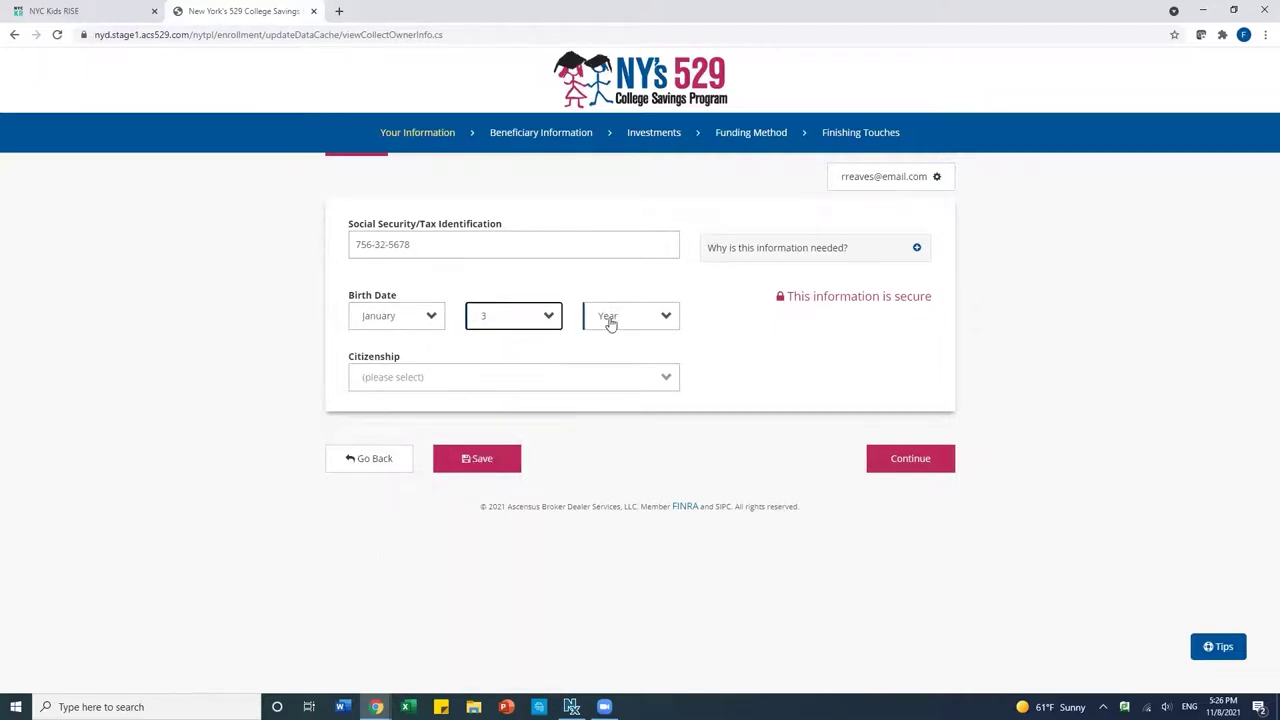
pyautogui.click(608, 320)
pyautogui.scroll(-3, 614, 614)
pyautogui.scroll(-3, 615, 619)
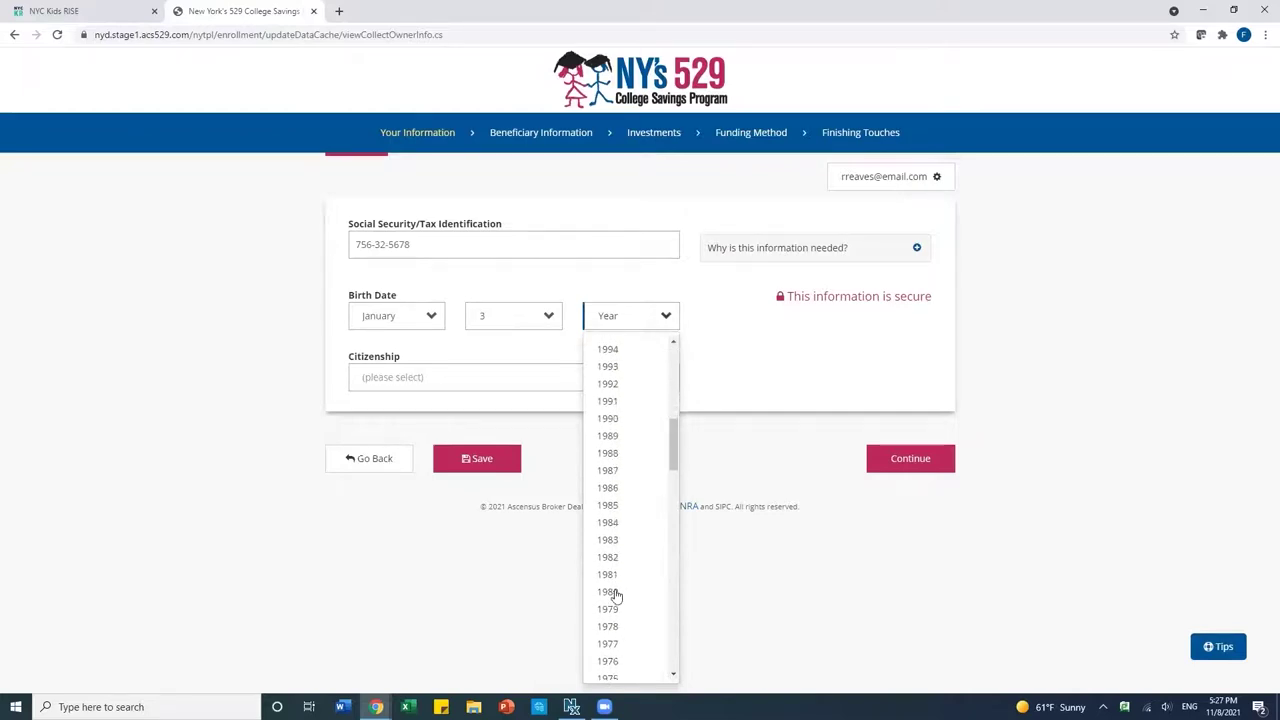
pyautogui.click(610, 627)
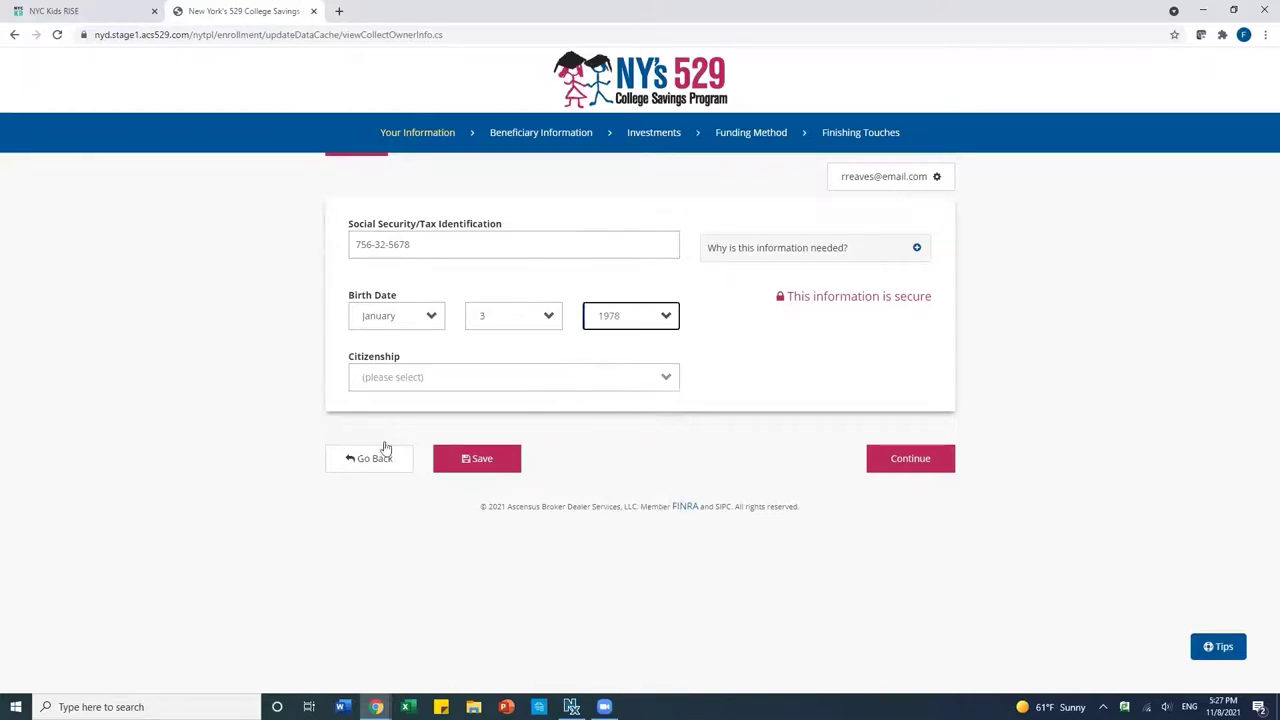
# Mark the owner as a U.S. Citizen and continue to the beneficiary step.
pyautogui.click(381, 385)
pyautogui.click(386, 422)
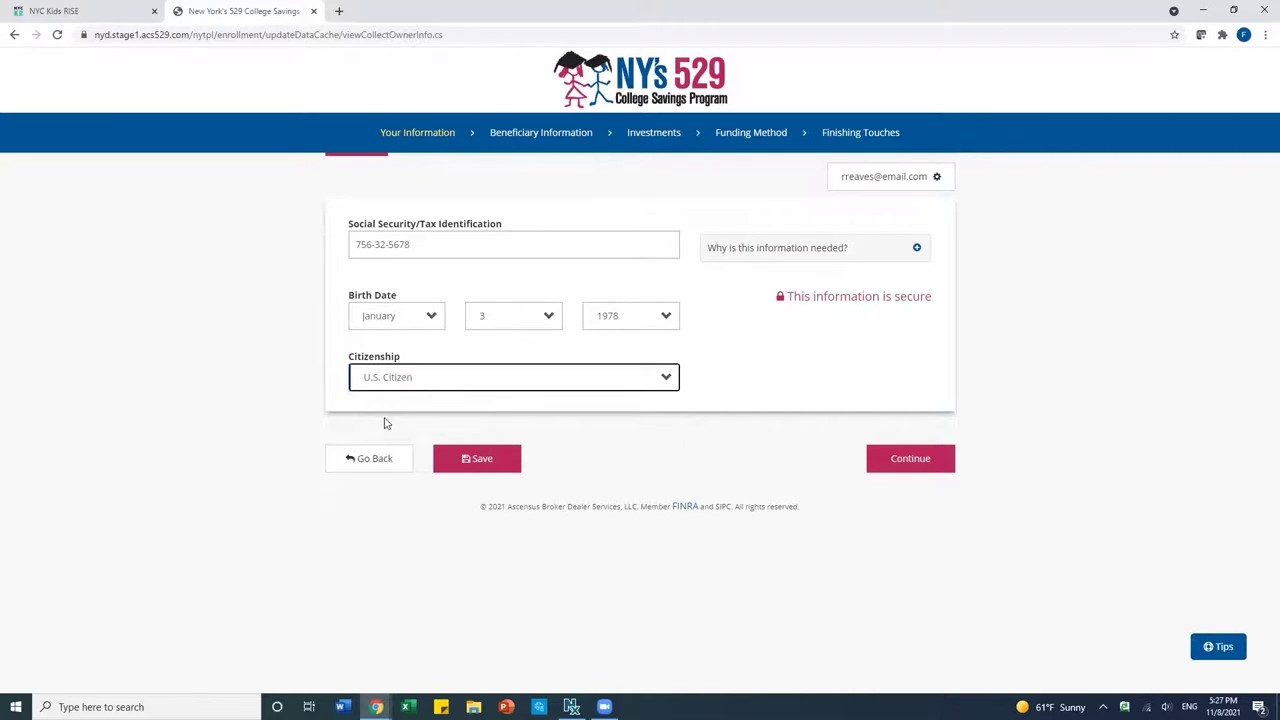
pyautogui.click(893, 460)
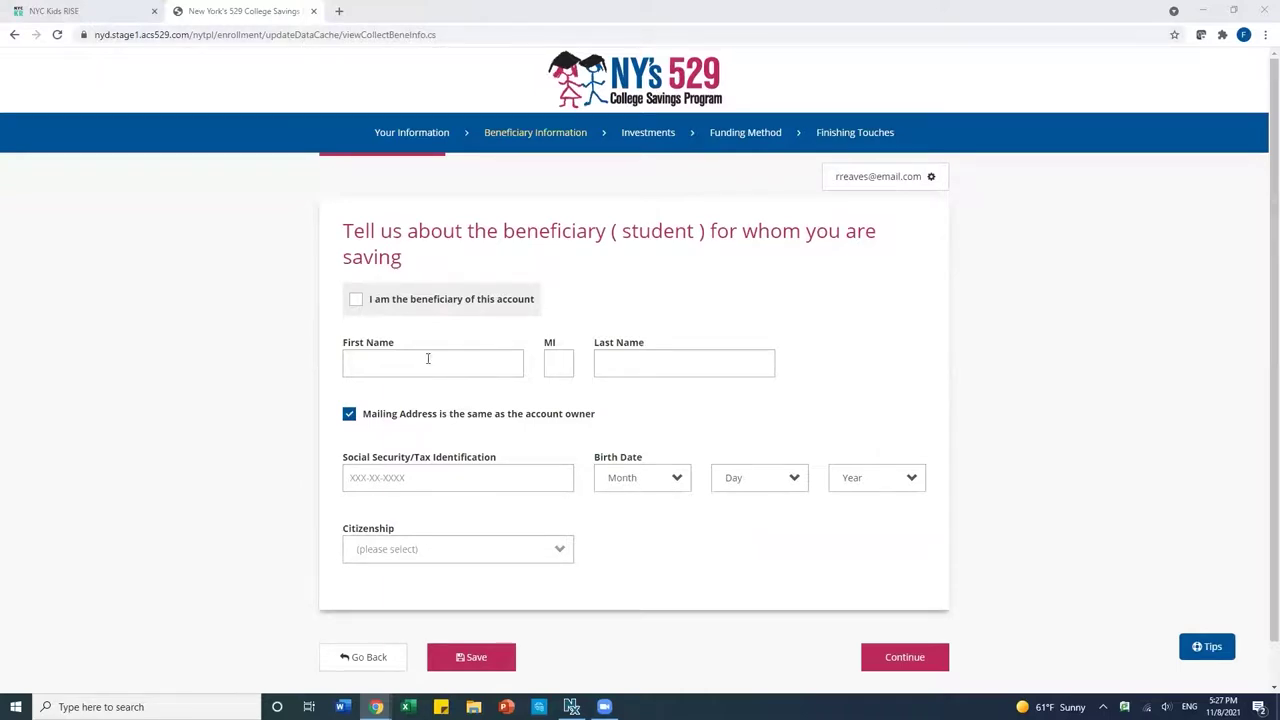
# Enter the beneficiary's first name, last name and Social Security number.
pyautogui.click(394, 362)
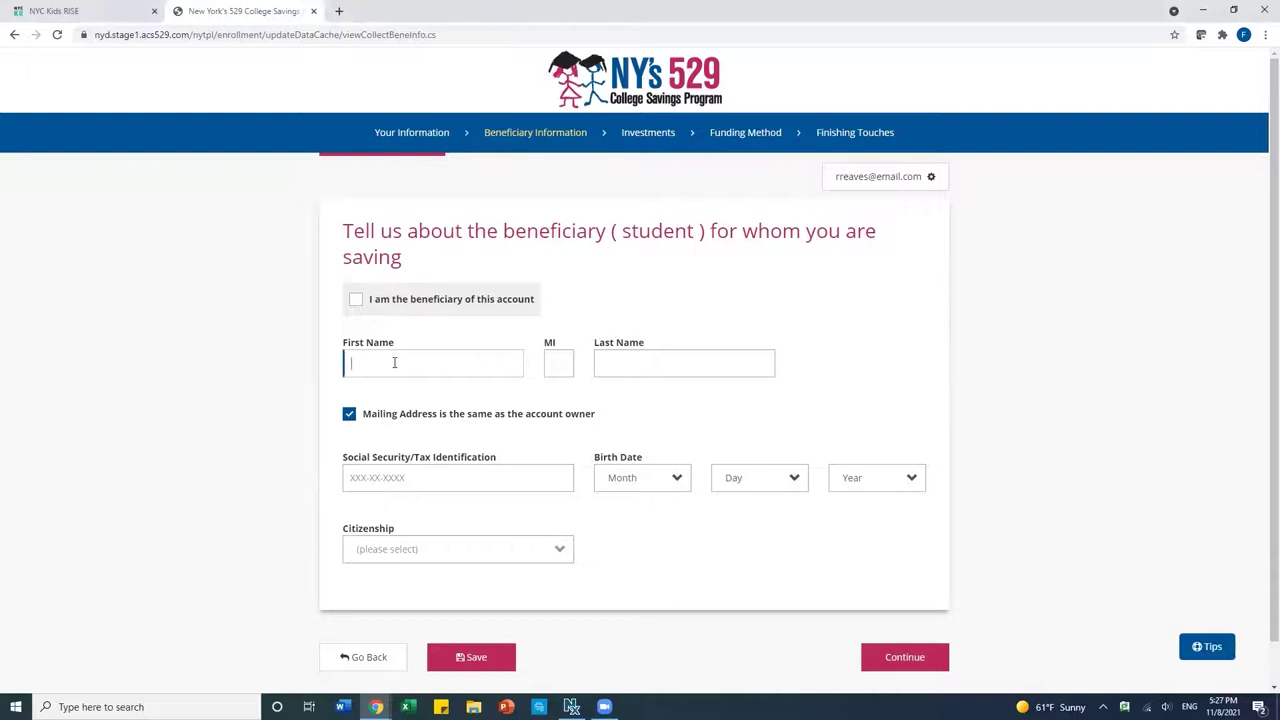
pyautogui.click(648, 362)
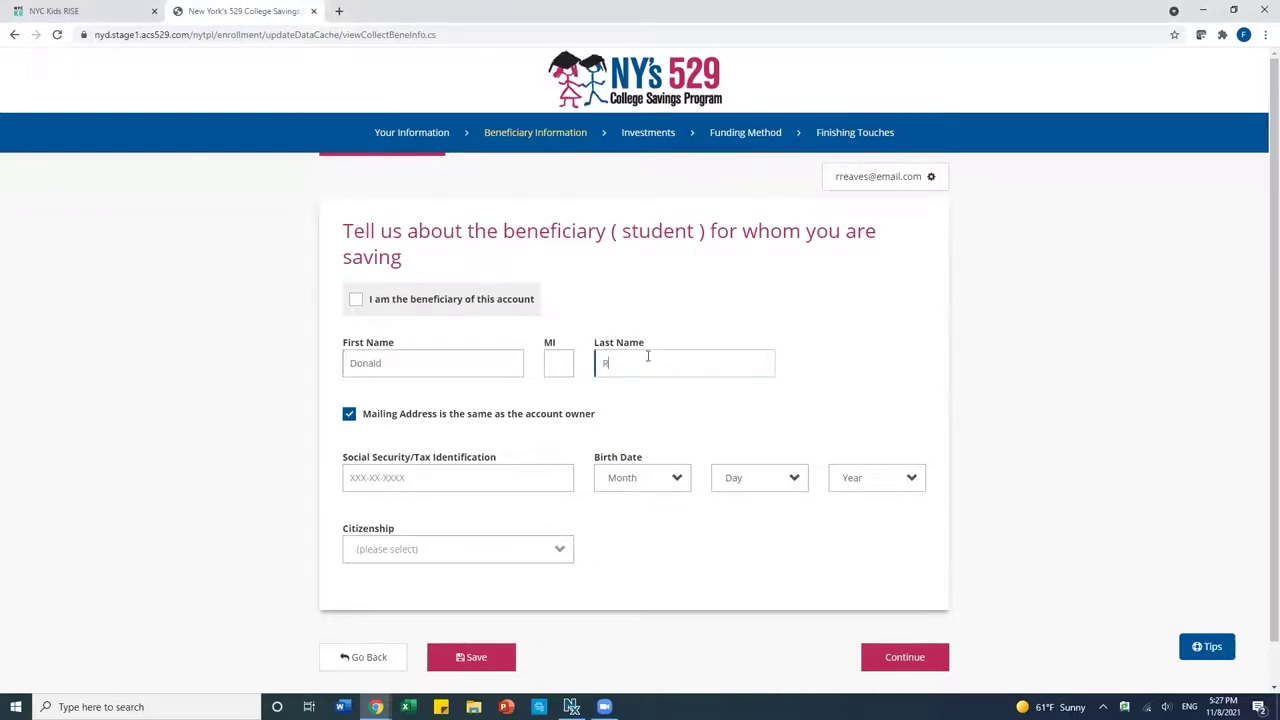
pyautogui.click(454, 477)
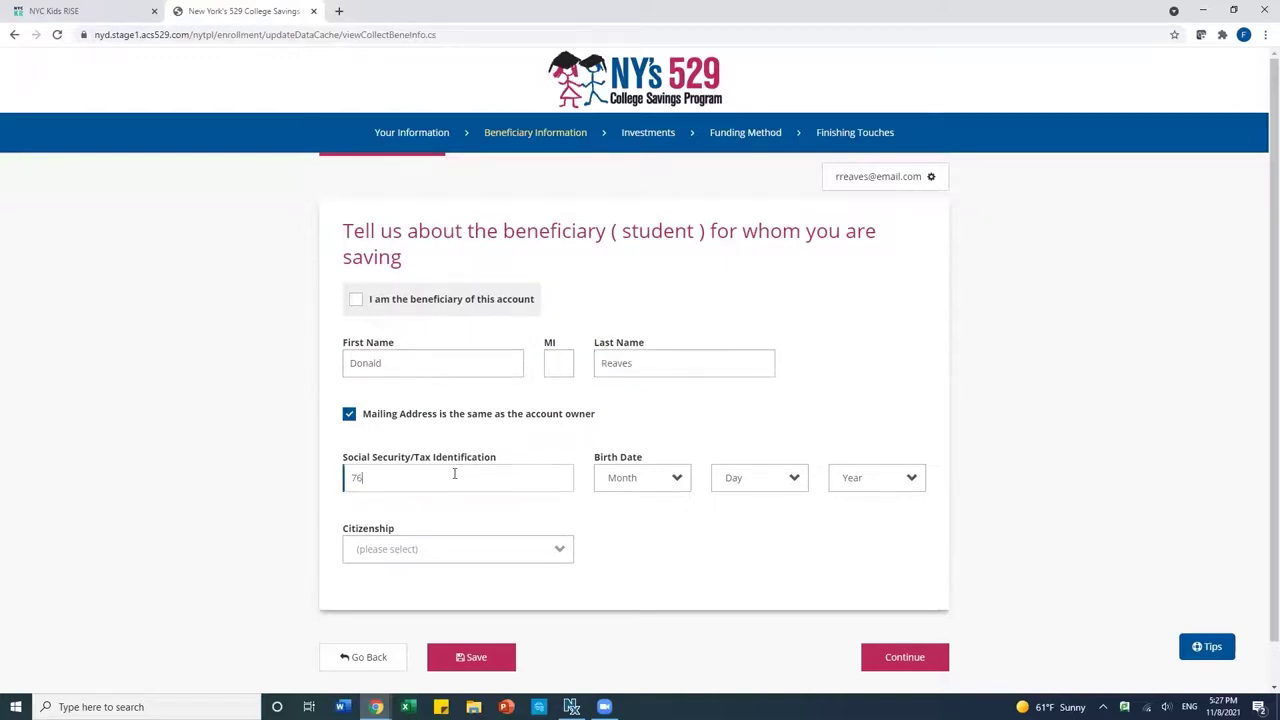
pyautogui.click(638, 484)
pyautogui.click(652, 434)
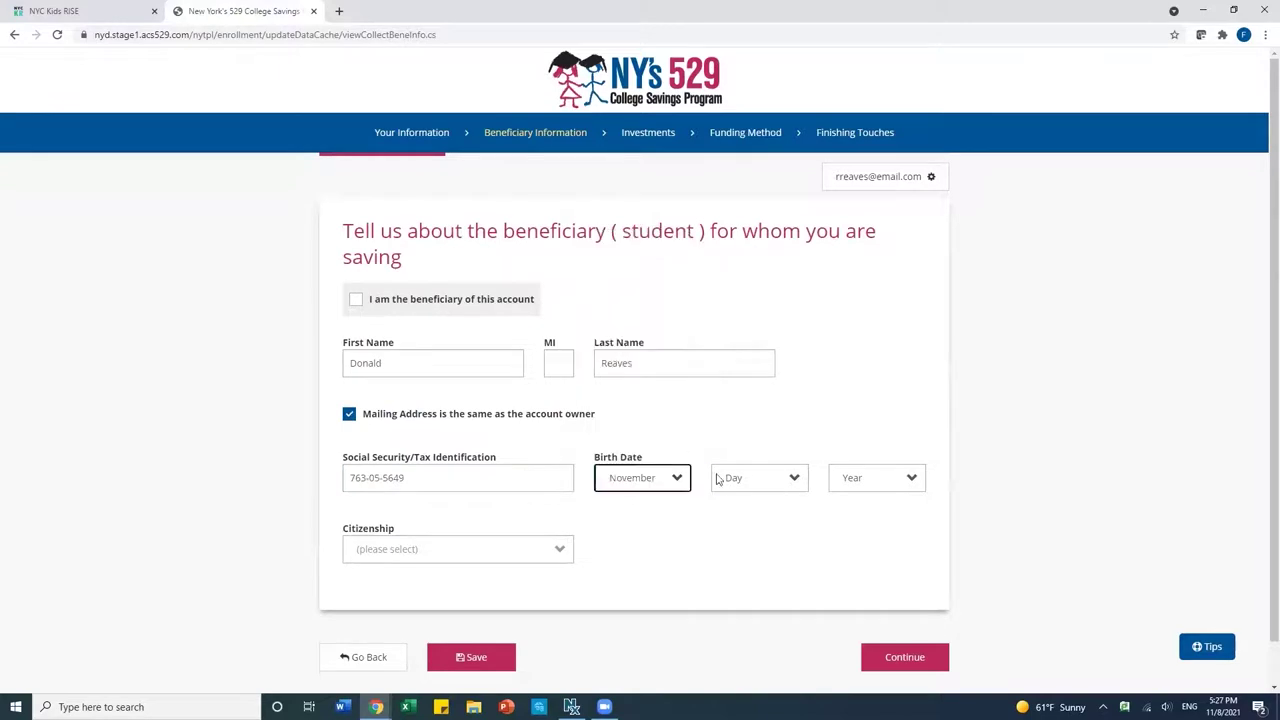
pyautogui.click(728, 481)
pyautogui.click(733, 382)
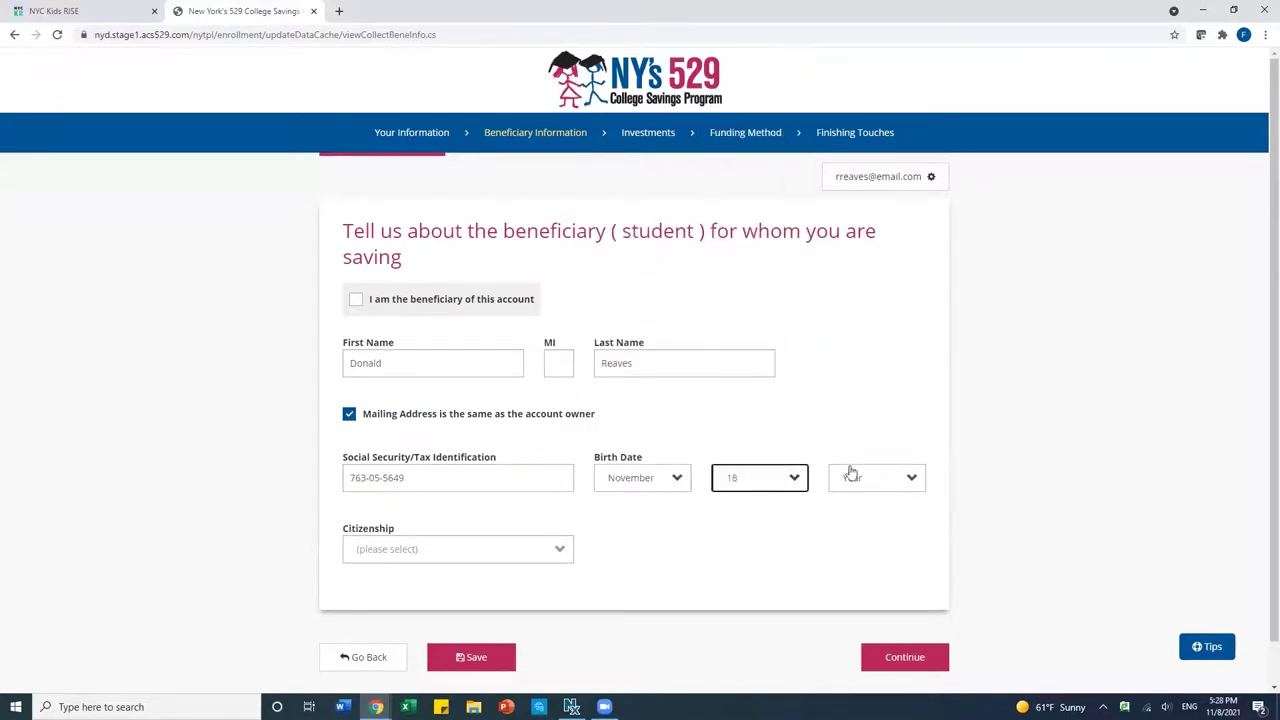
pyautogui.click(850, 477)
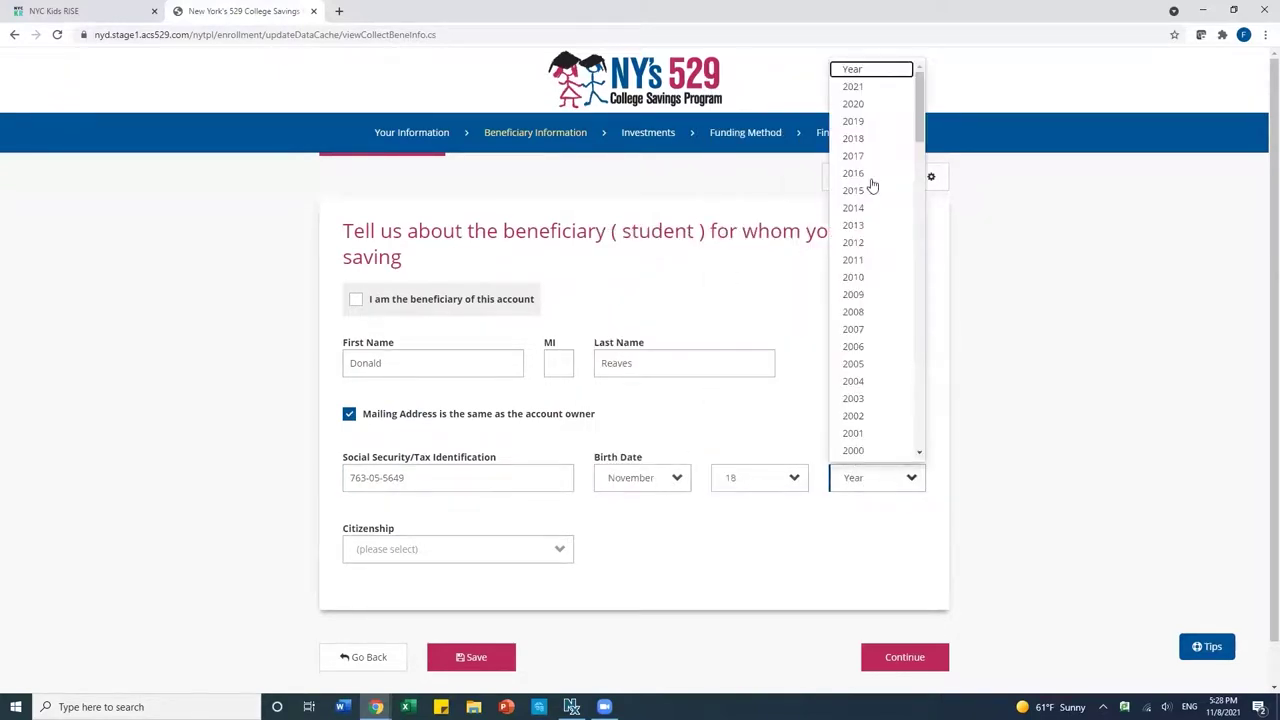
pyautogui.click(864, 245)
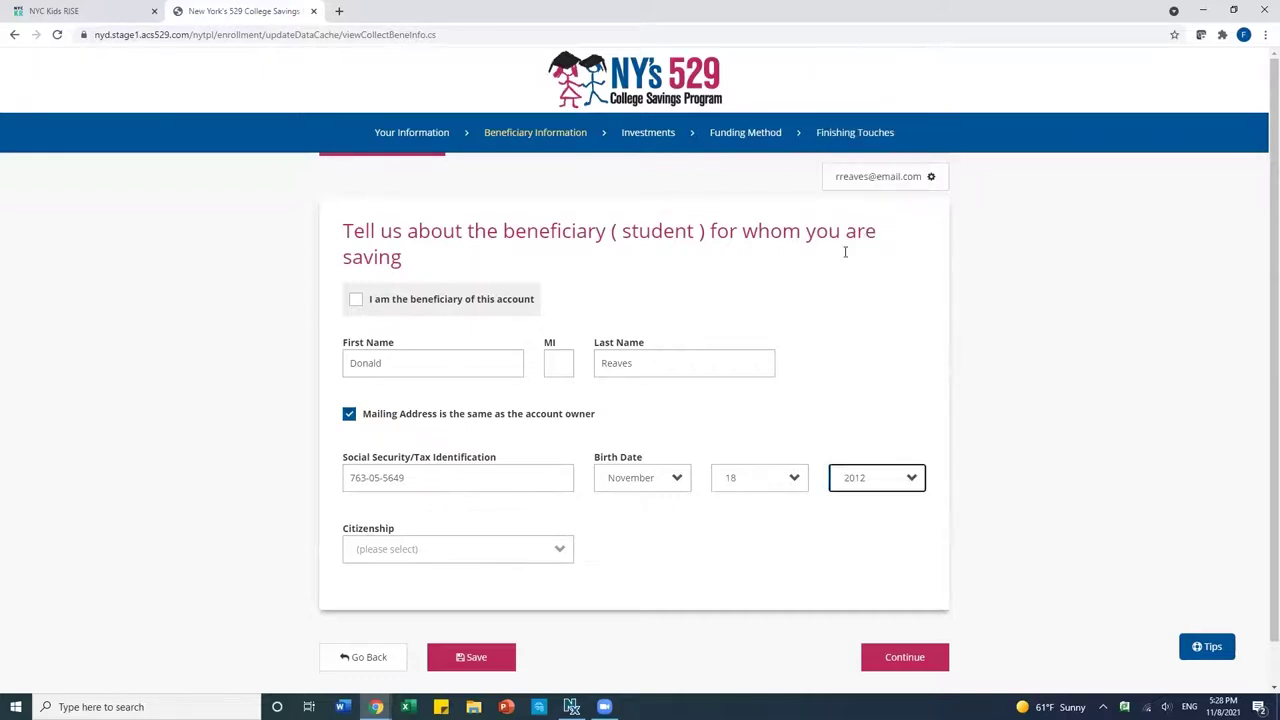
pyautogui.click(444, 550)
pyautogui.click(392, 596)
pyautogui.scroll(-1, 722, 591)
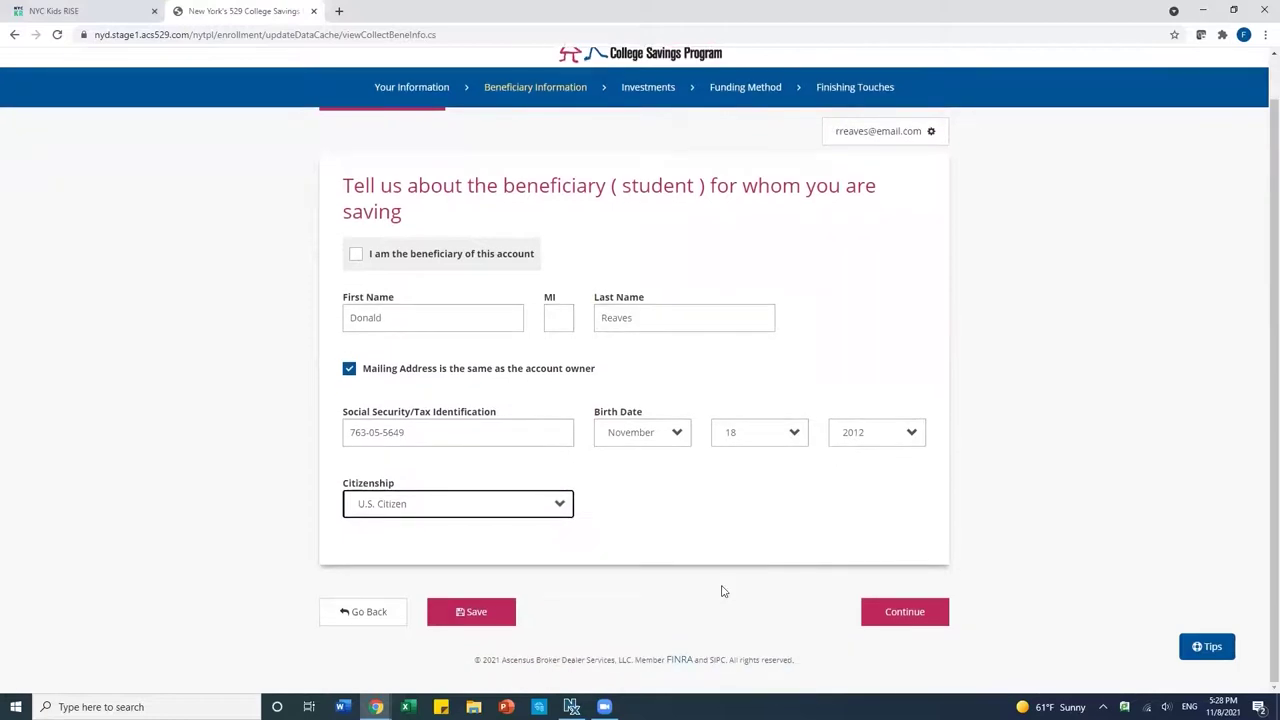
pyautogui.click(905, 623)
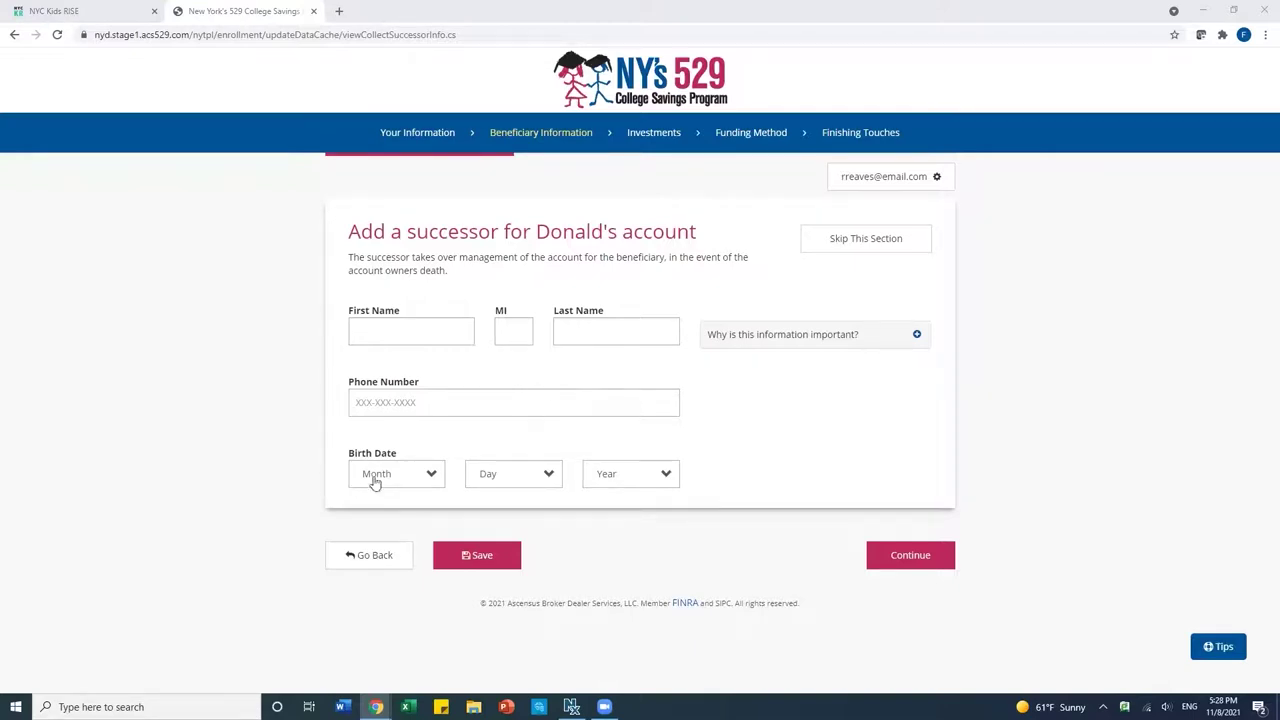
# Skip the Add a successor section without naming anyone.
pyautogui.click(845, 244)
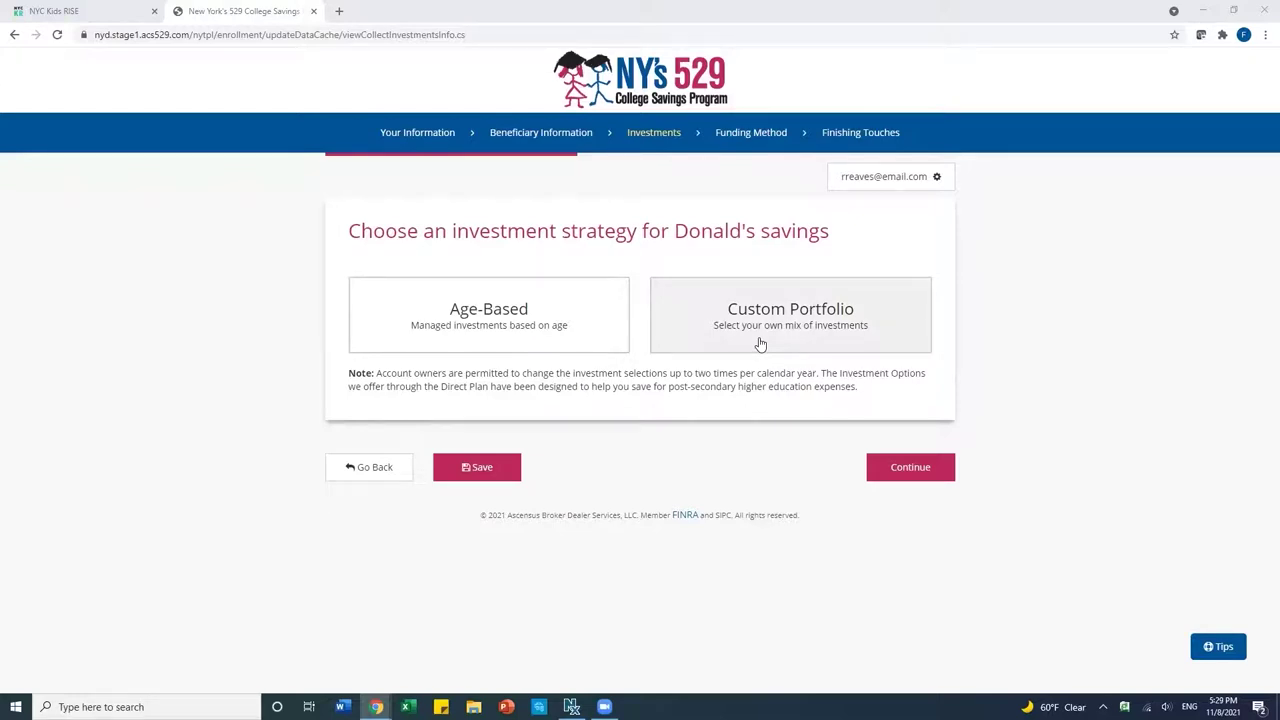
# Look over the Custom and Individual Portfolio options, then select the Age-Based investment strategy.
pyautogui.click(760, 344)
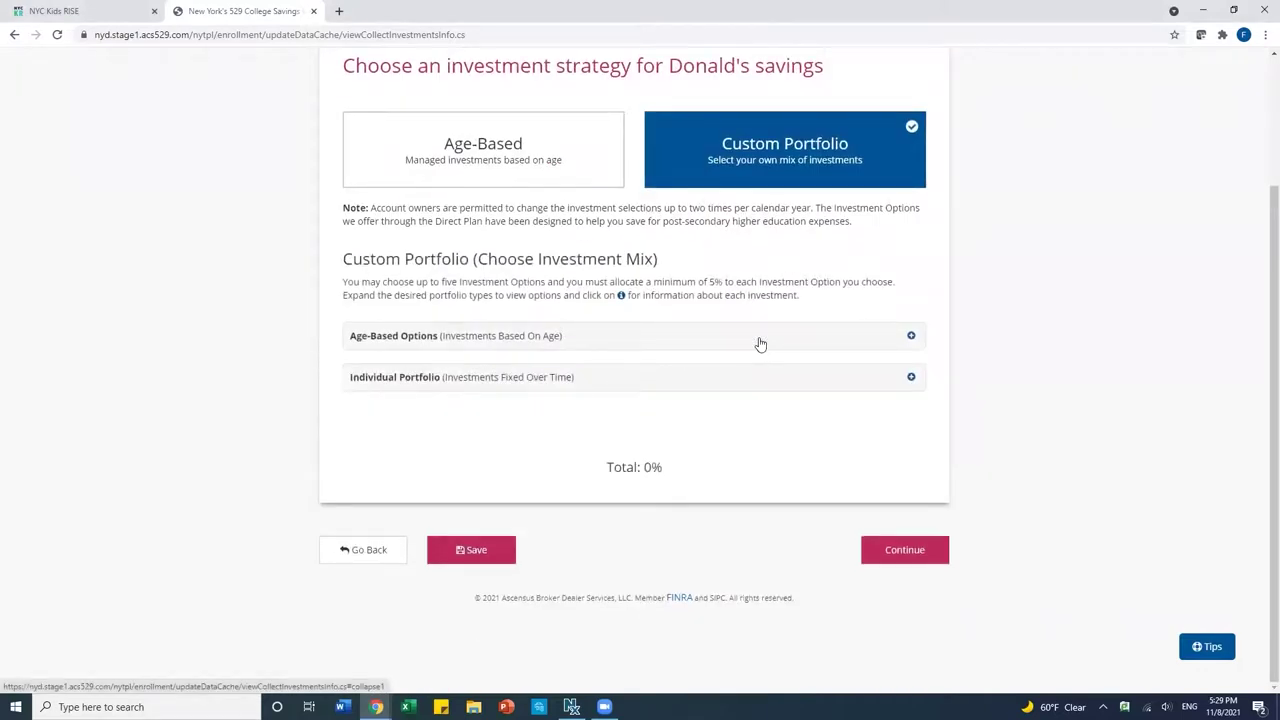
pyautogui.click(747, 381)
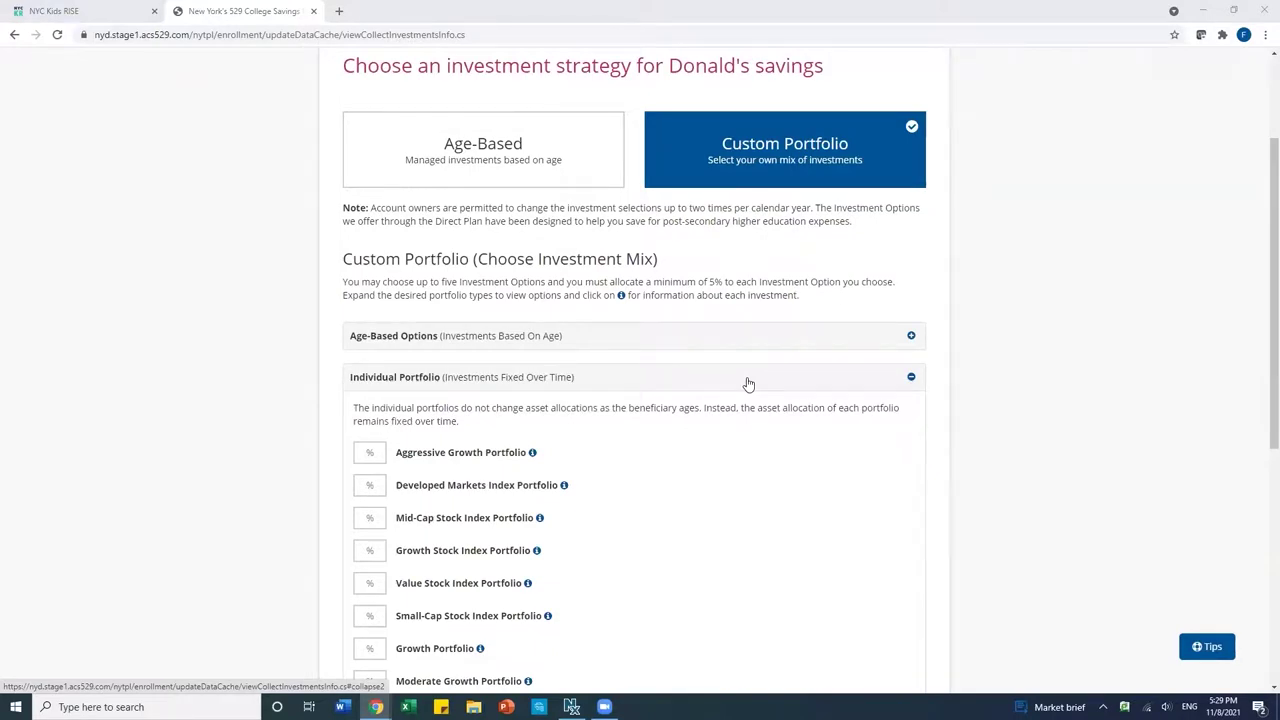
pyautogui.click(482, 155)
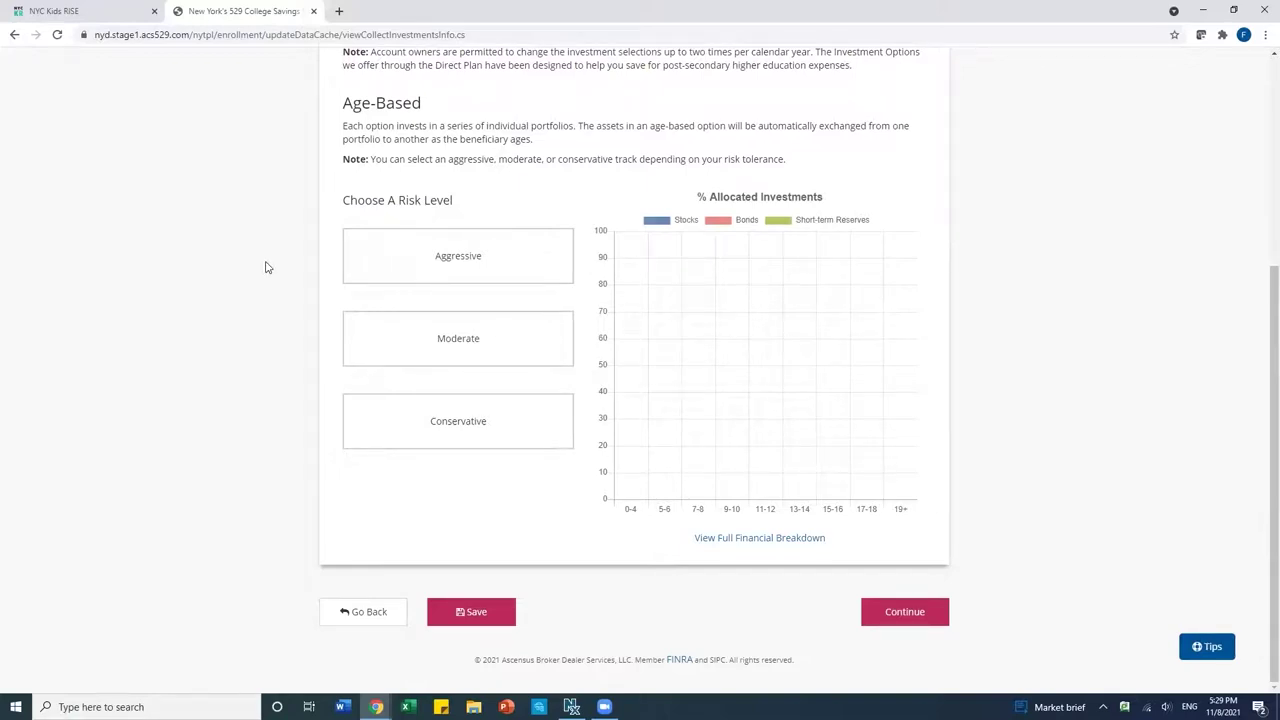
pyautogui.scroll(1, 282, 267)
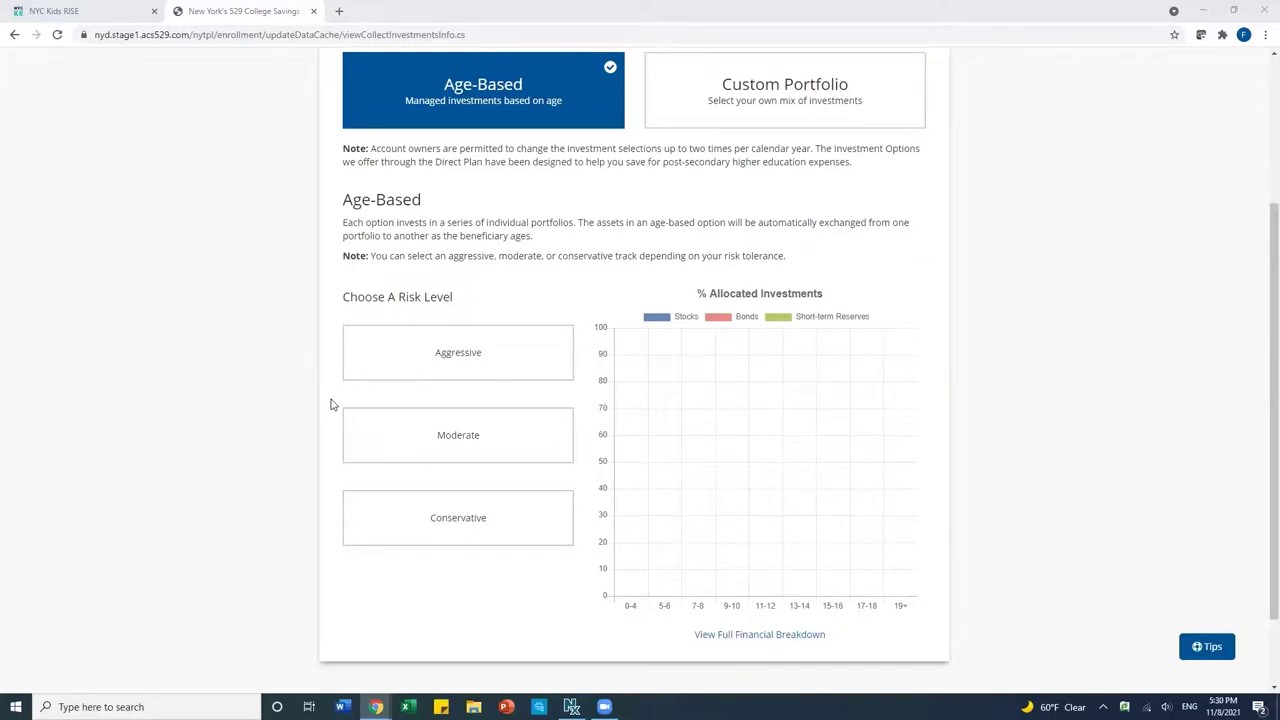
# Compare the Aggressive, Moderate and Conservative risk levels, settle on Moderate, and continue.
pyautogui.click(396, 376)
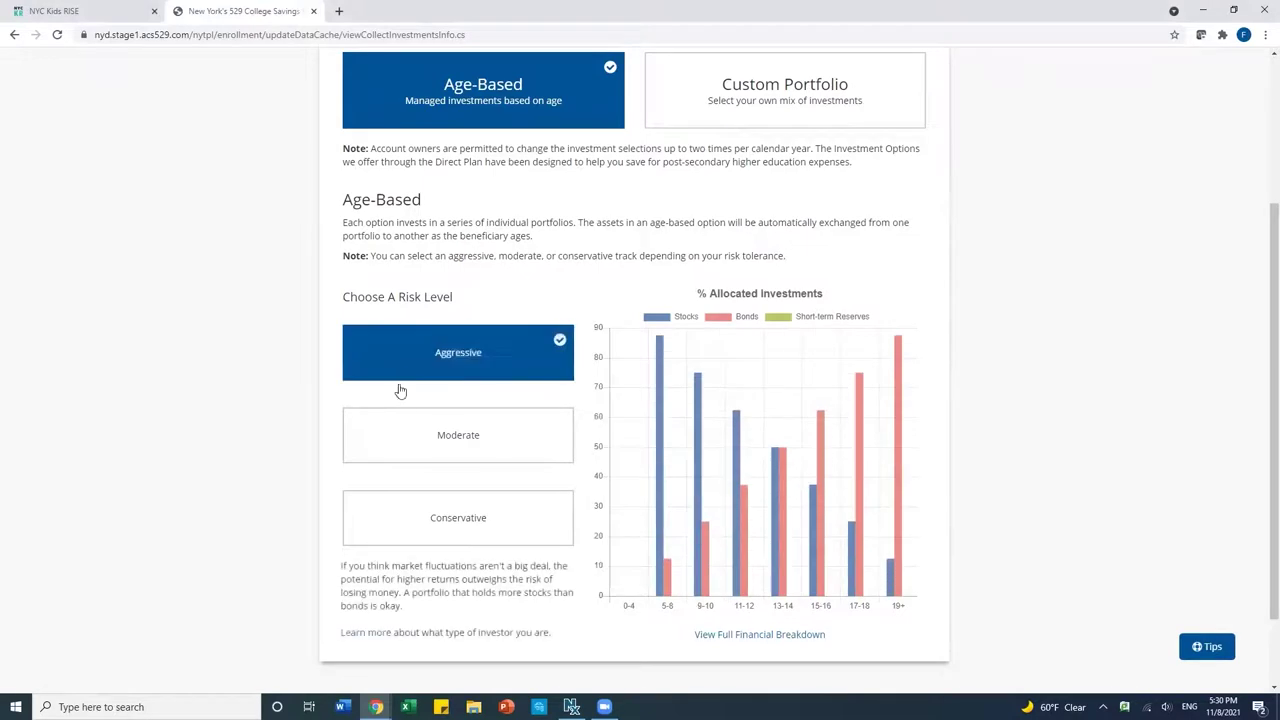
pyautogui.click(401, 443)
pyautogui.click(400, 508)
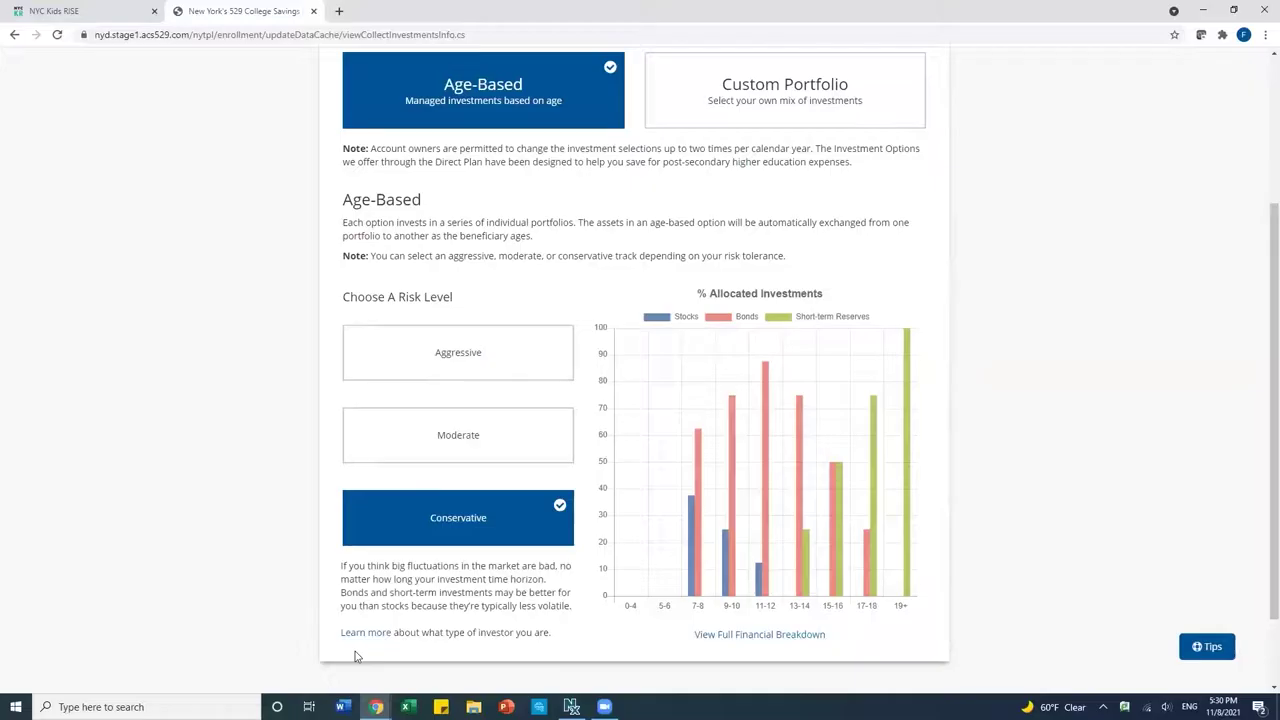
pyautogui.click(433, 455)
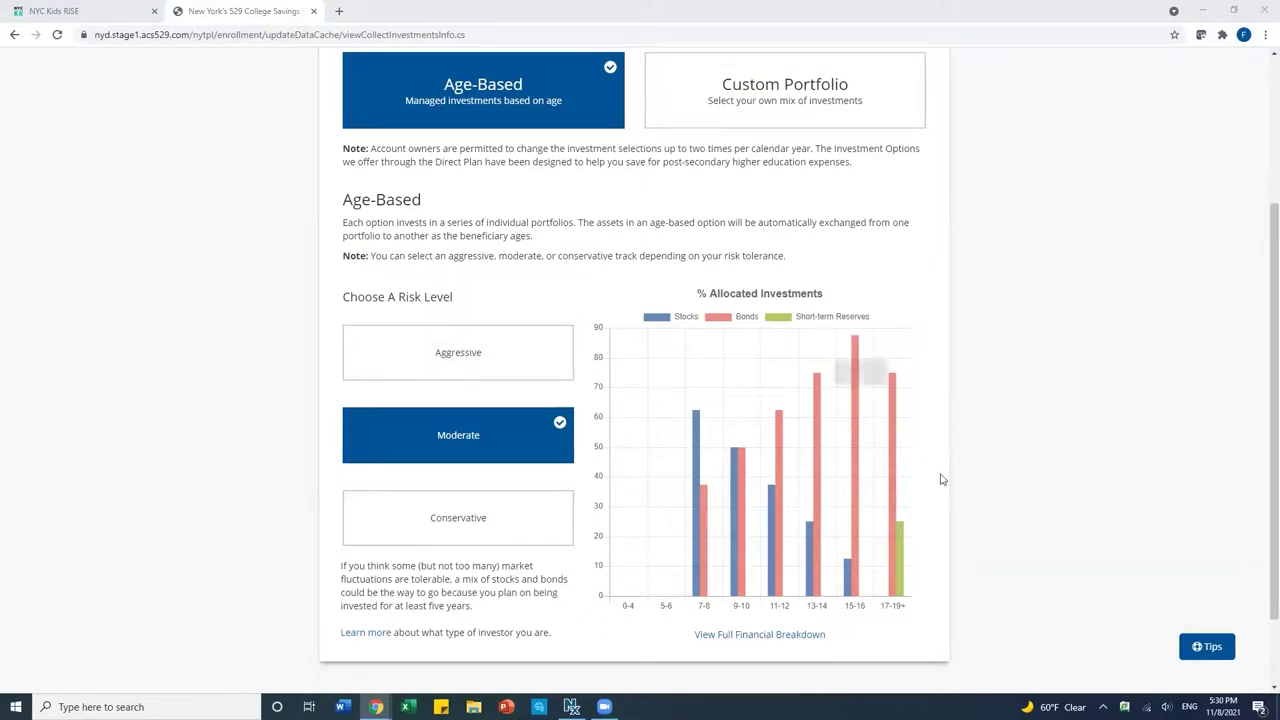
pyautogui.scroll(-1, 951, 483)
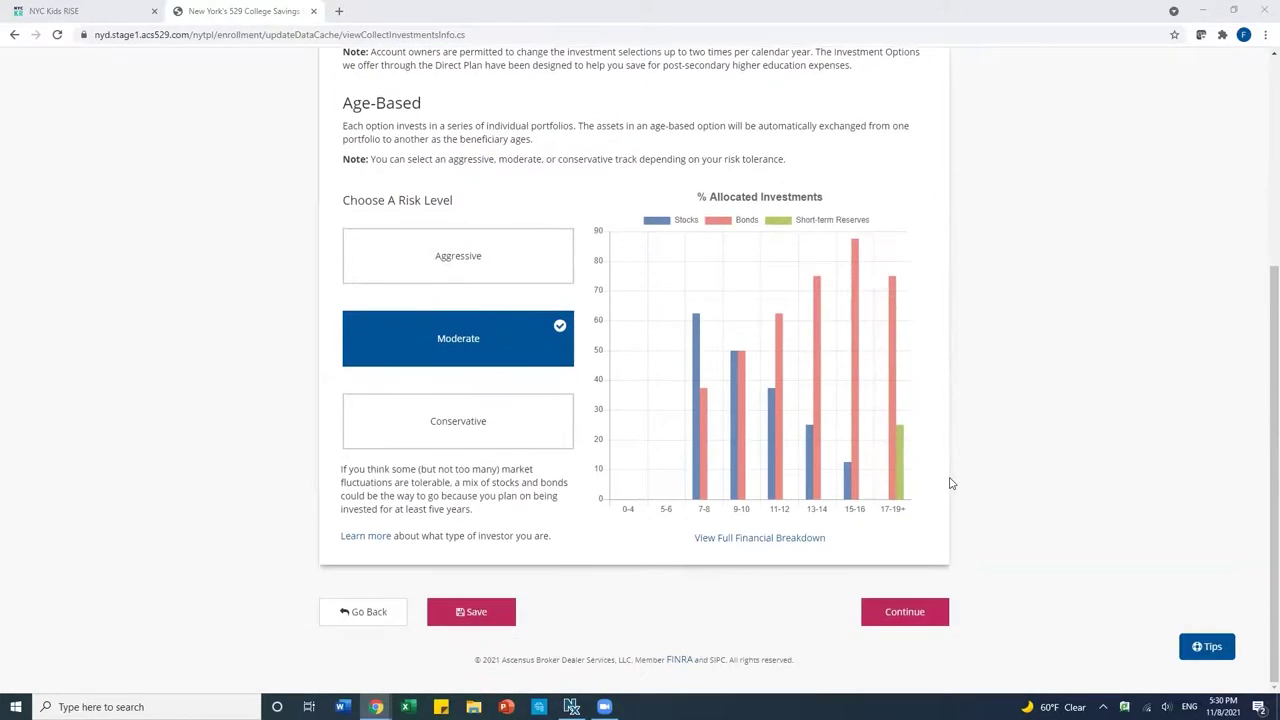
pyautogui.click(898, 617)
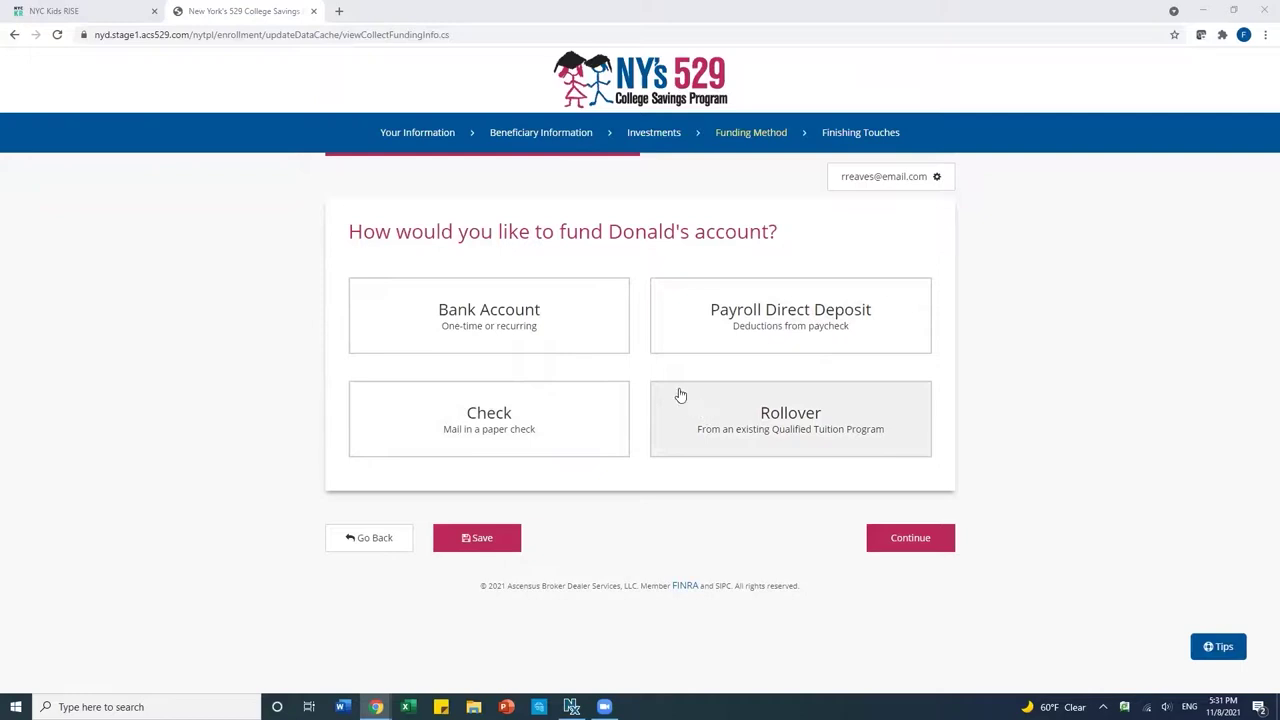
# Choose funding by mailed paper check and continue.
pyautogui.click(456, 418)
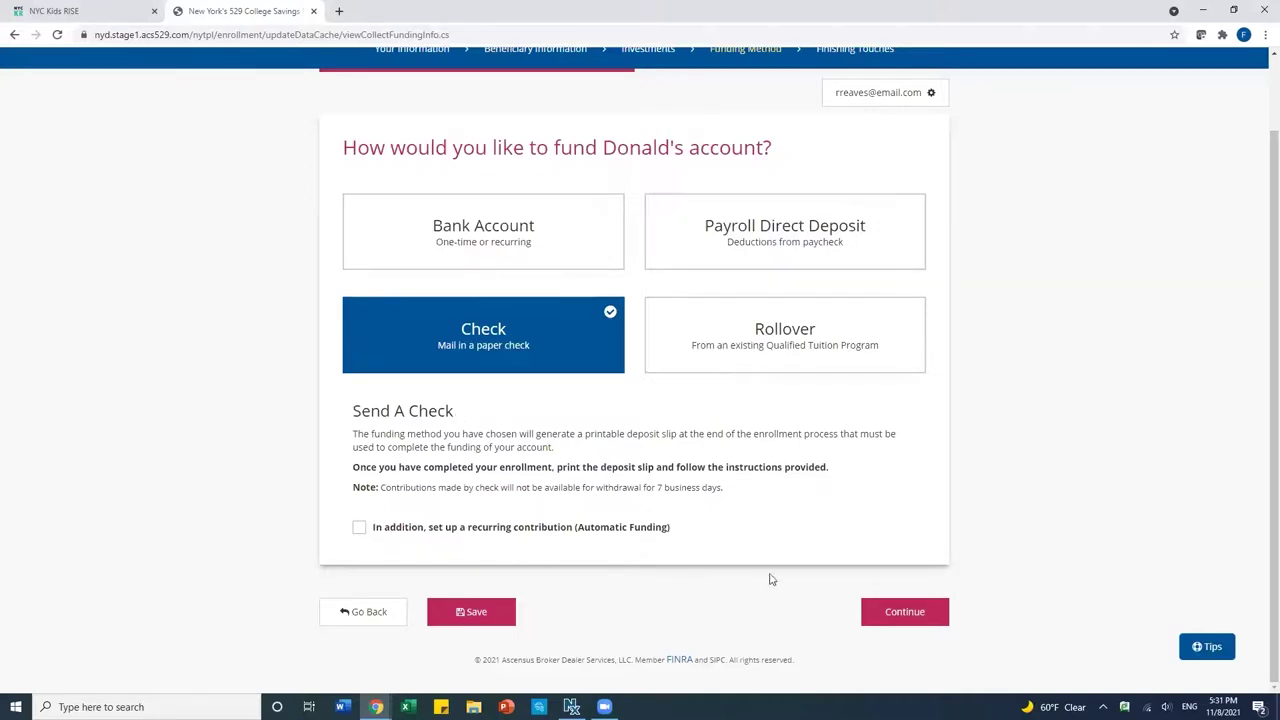
pyautogui.click(898, 609)
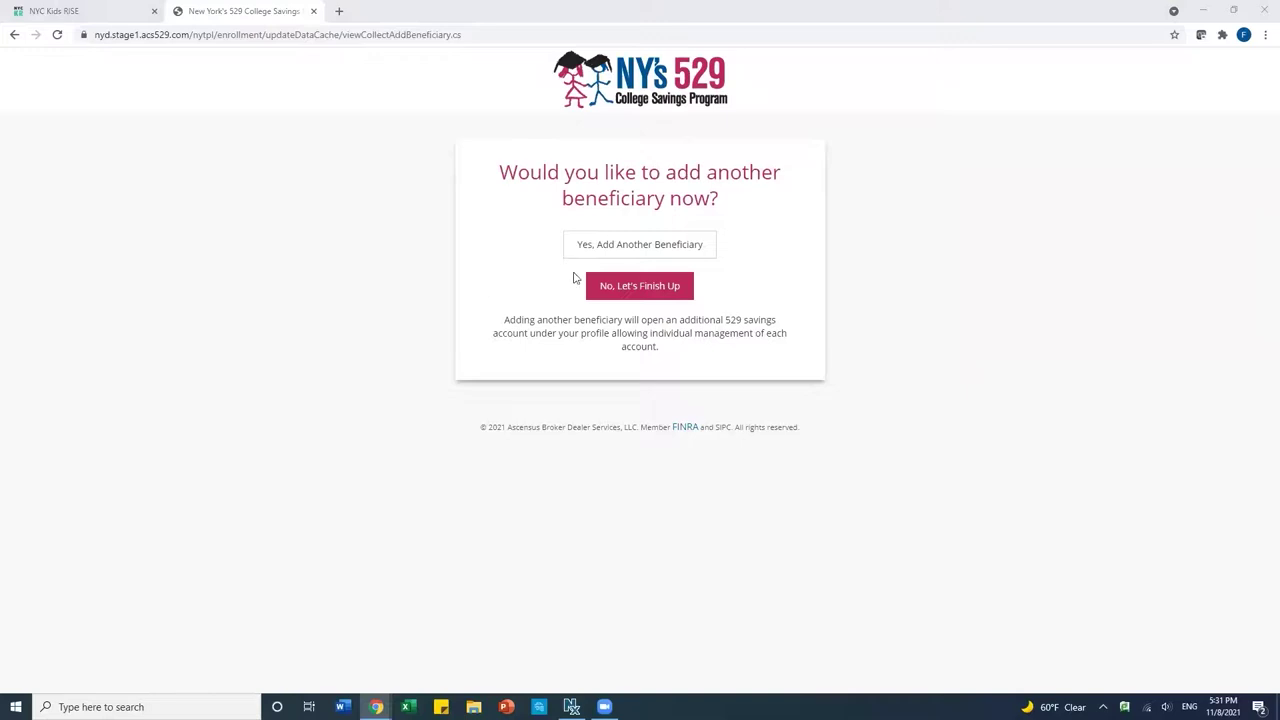
# Choose 'No, Let's Finish Up' to skip adding another beneficiary.
pyautogui.click(606, 290)
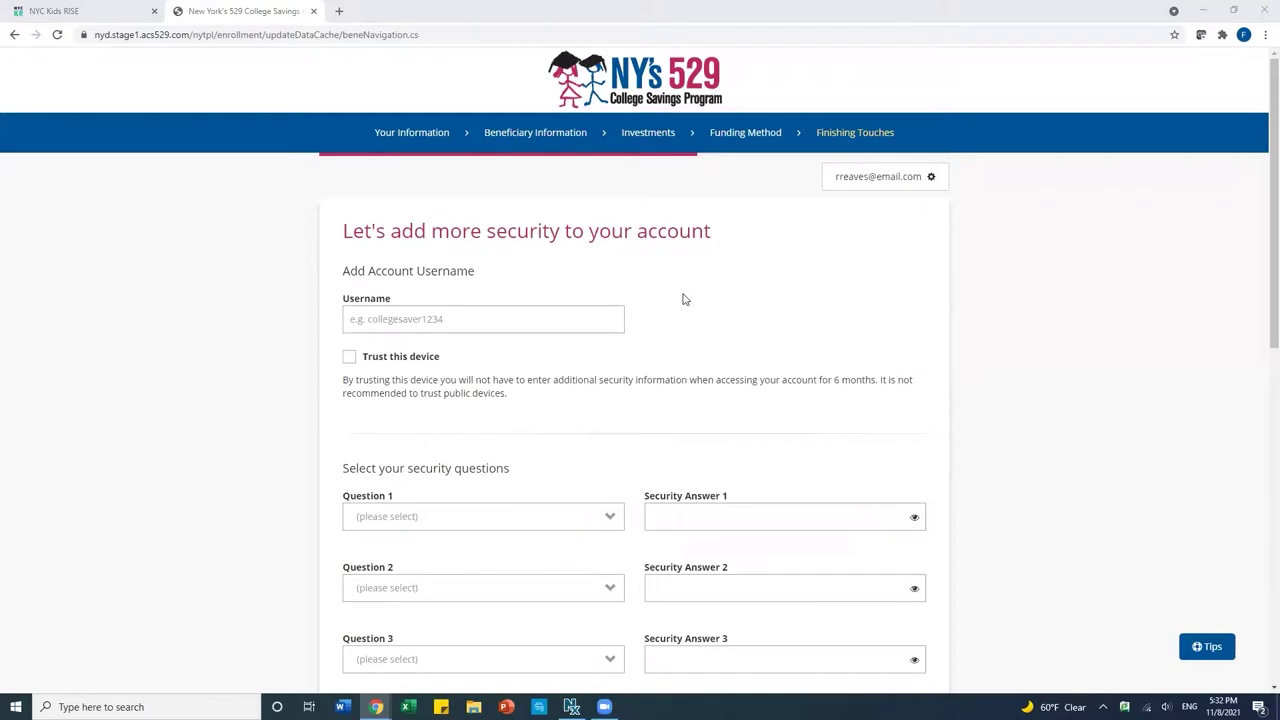
# Enter the account username and set the maternal grandfather's first name question with its answer.
pyautogui.click(420, 319)
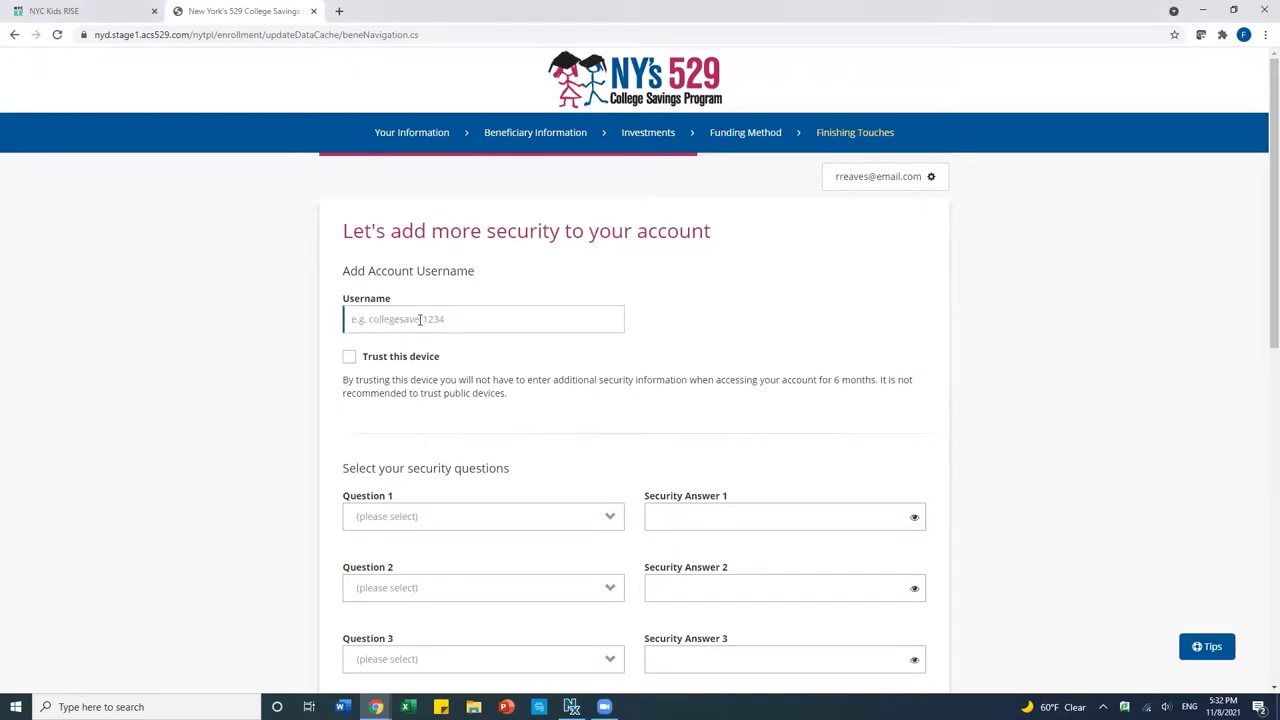
pyautogui.scroll(-2, 644, 370)
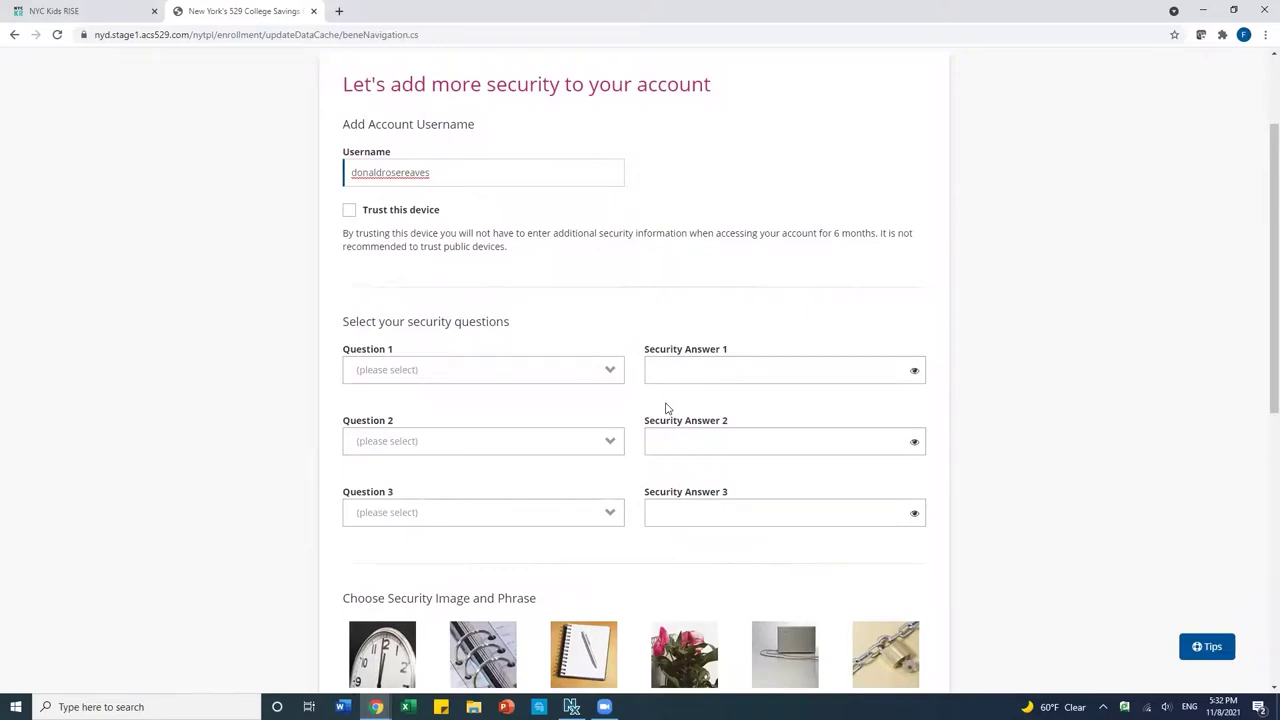
pyautogui.click(577, 371)
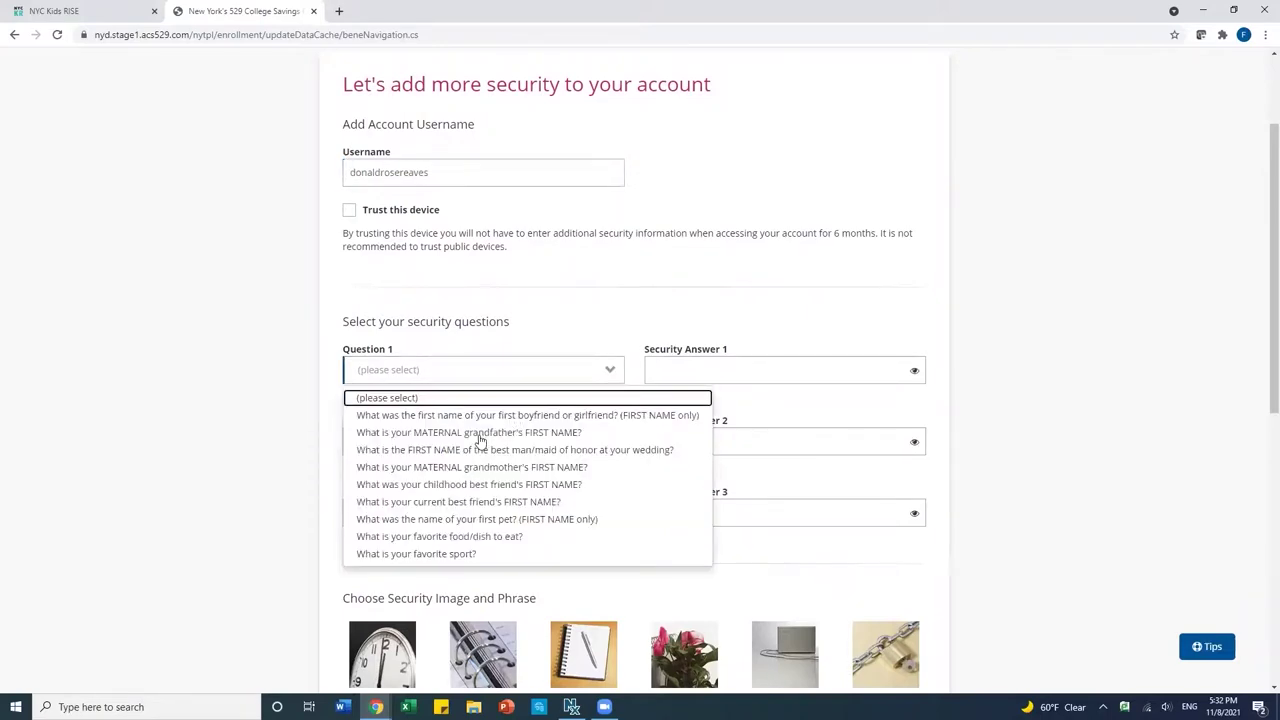
pyautogui.click(477, 434)
pyautogui.click(666, 373)
pyautogui.write('abc')
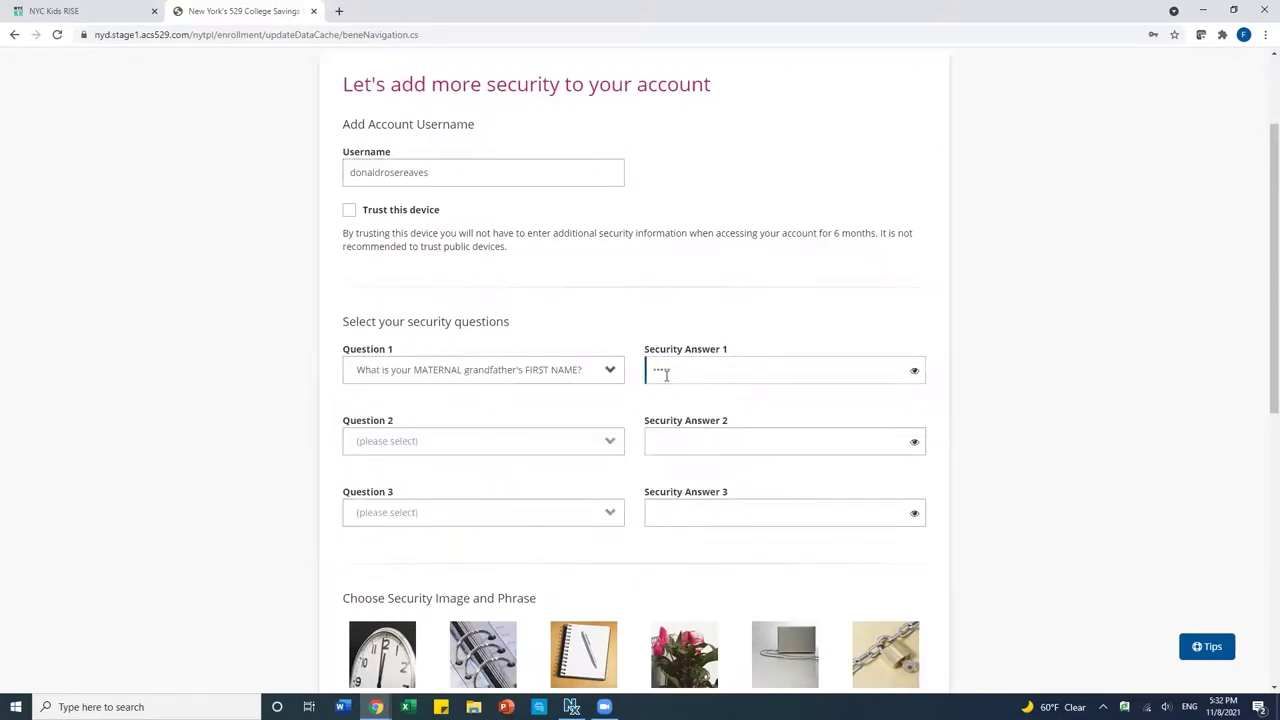
# Set the city-where-you-married and oldest child's middle name questions with their answers.
pyautogui.click(497, 446)
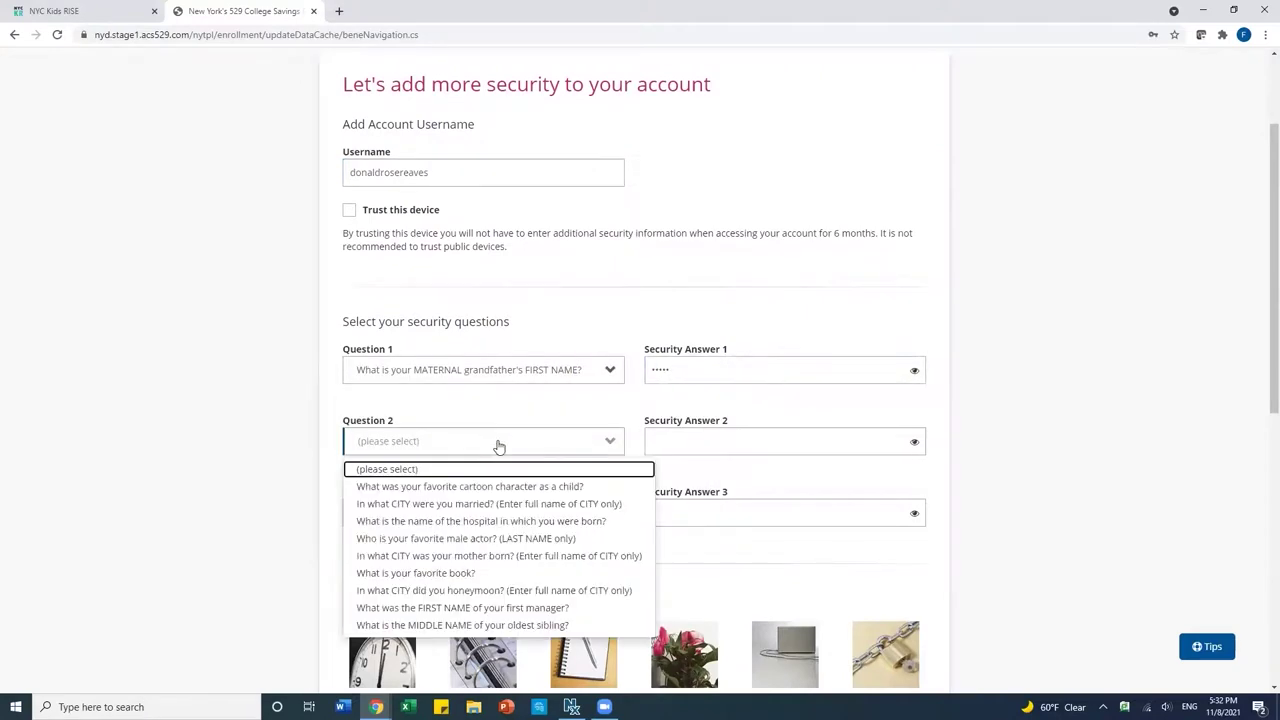
pyautogui.click(471, 505)
pyautogui.click(702, 443)
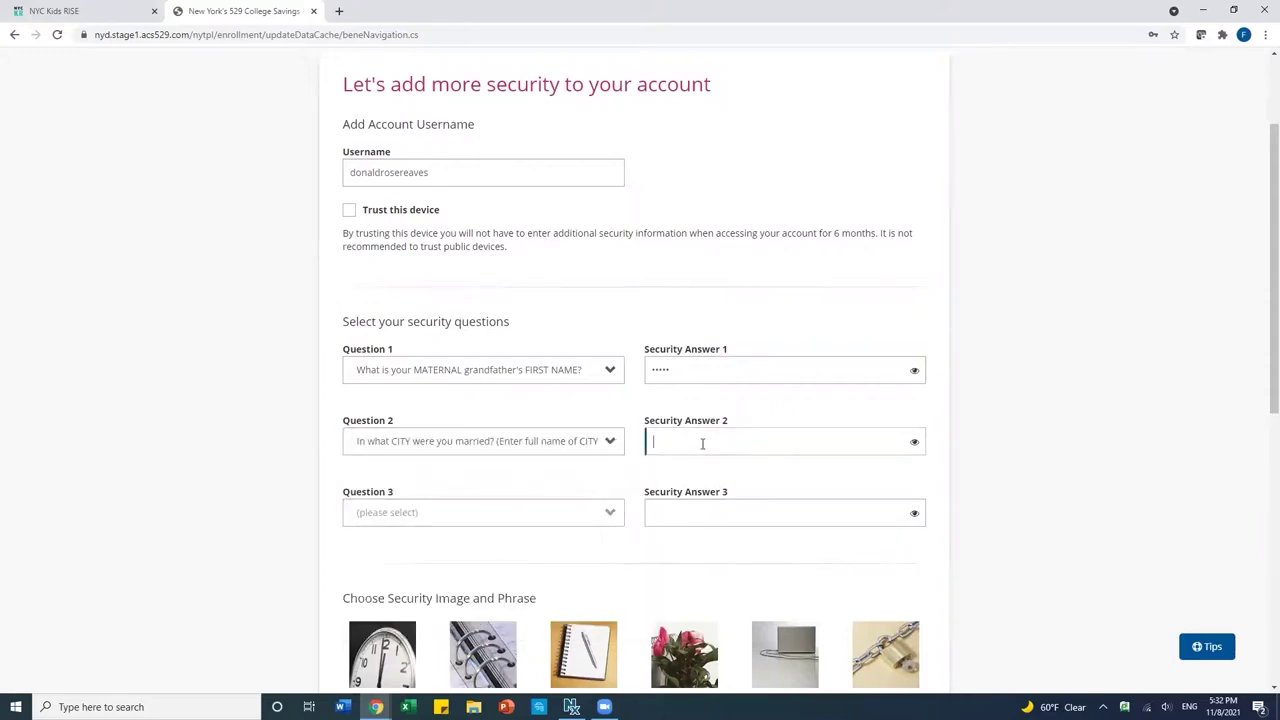
pyautogui.write('Boston')
pyautogui.click(503, 521)
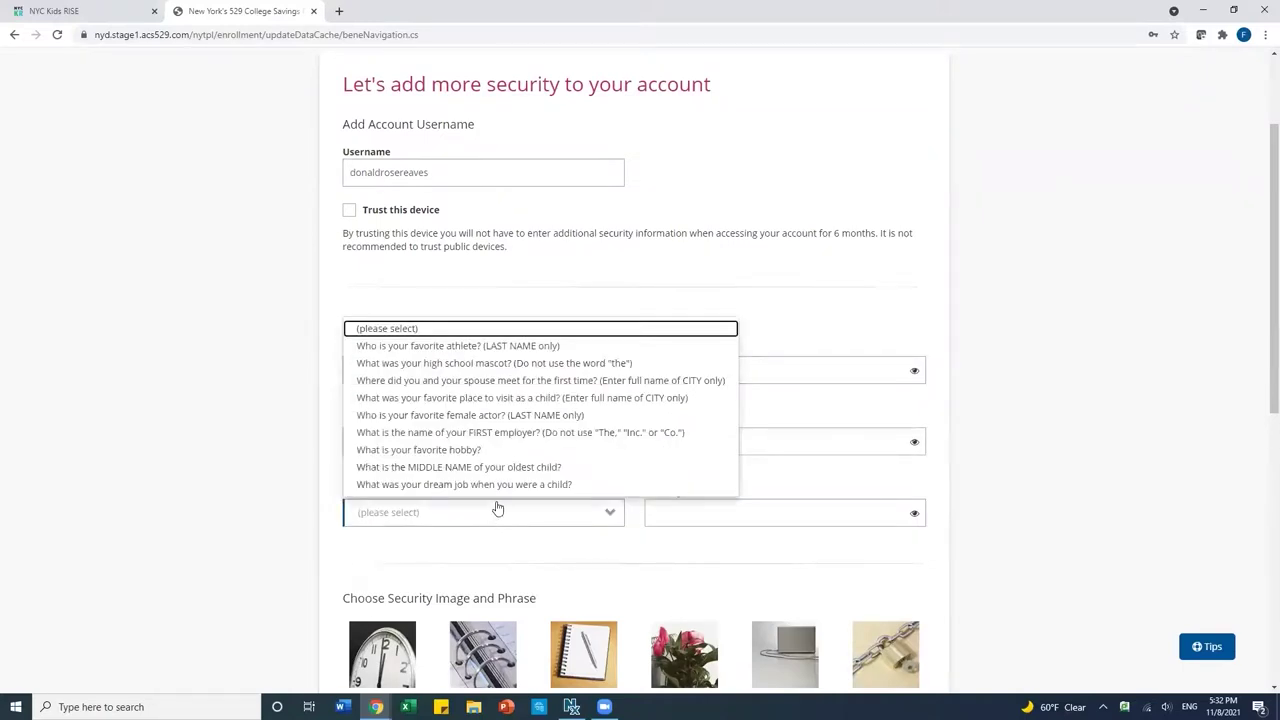
pyautogui.click(489, 470)
pyautogui.click(685, 518)
pyautogui.write('Rose')
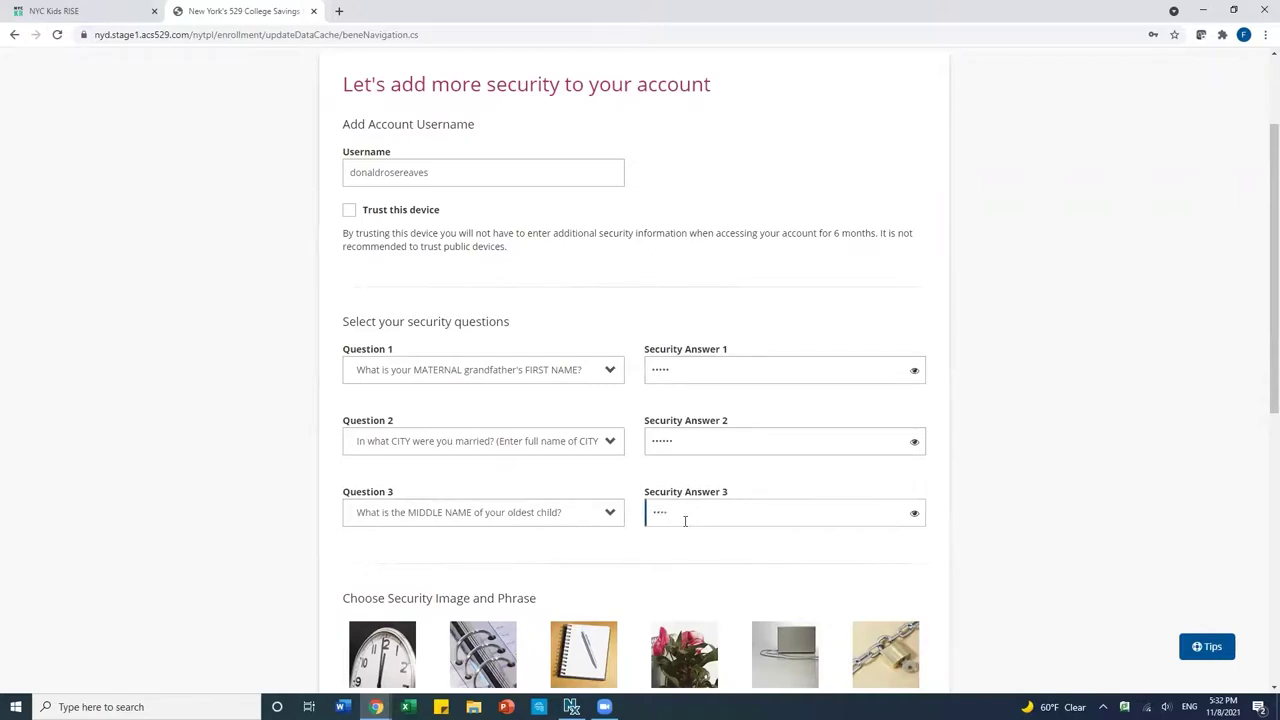
pyautogui.scroll(-5, 749, 571)
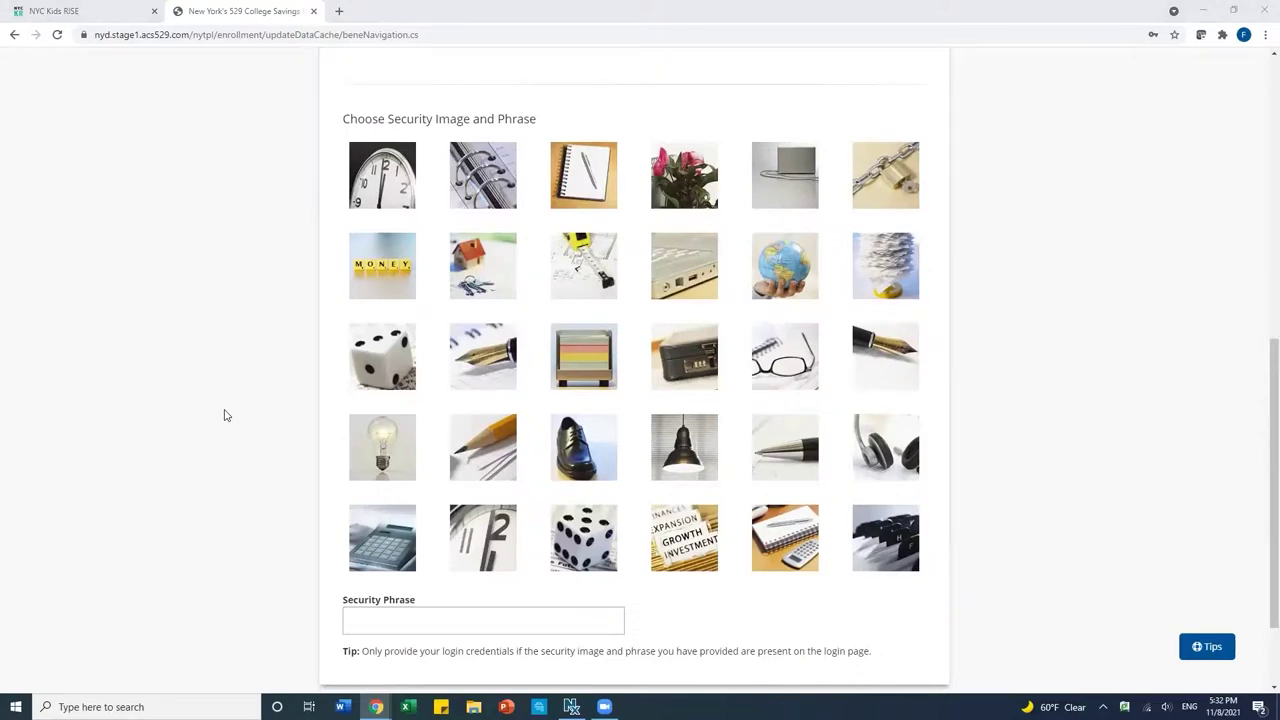
# Pick the dice security image, enter a security phrase, and continue.
pyautogui.click(592, 548)
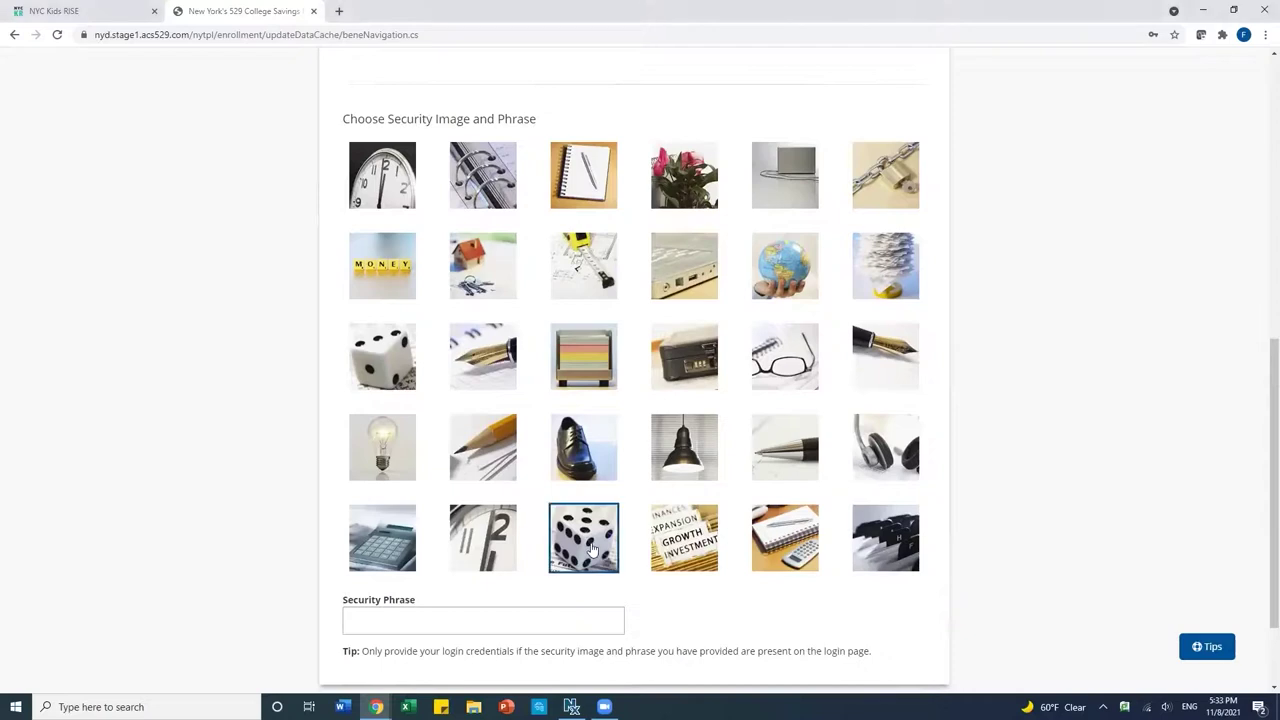
pyautogui.click(409, 620)
pyautogui.write('colleges')
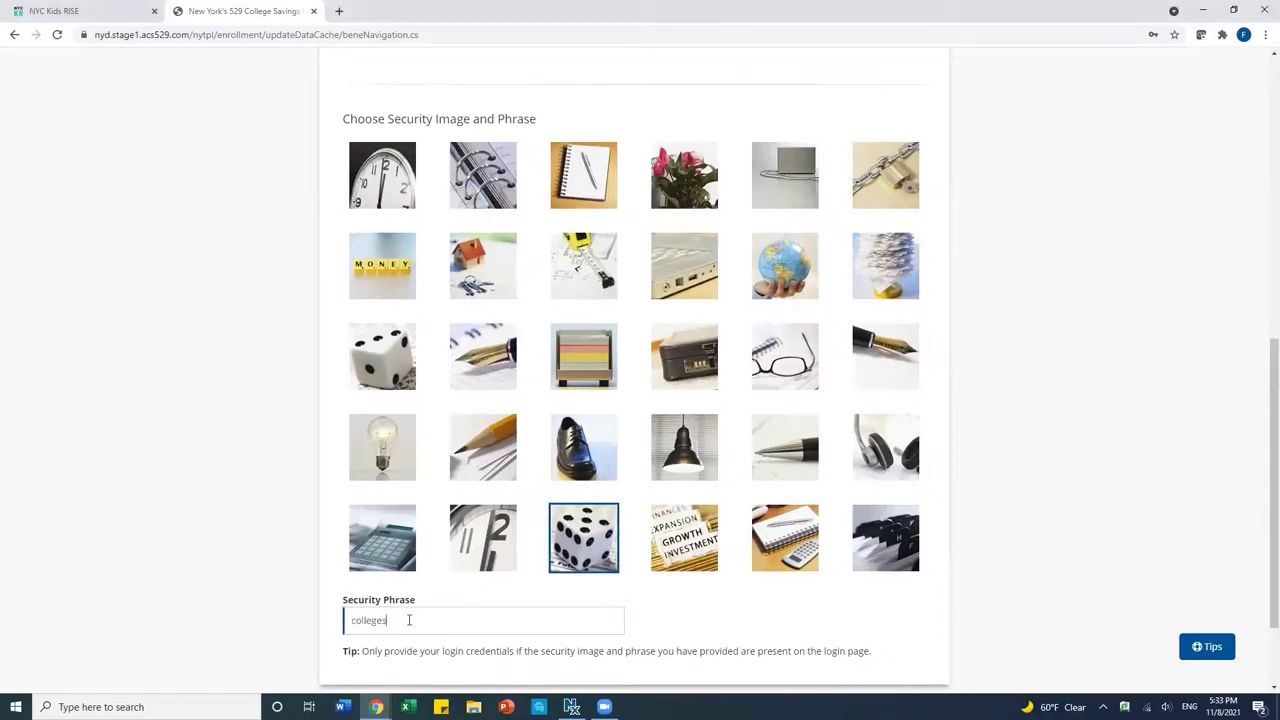
pyautogui.write('averforever')
pyautogui.scroll(-2, 801, 603)
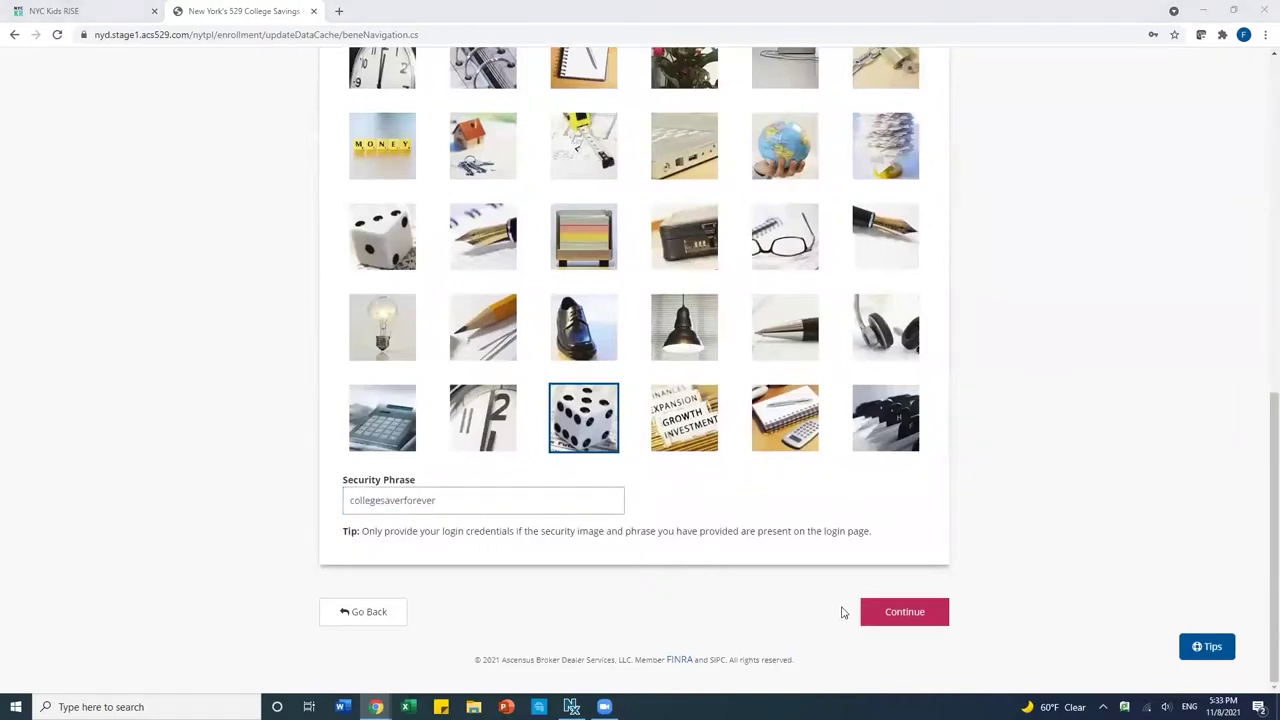
pyautogui.click(876, 614)
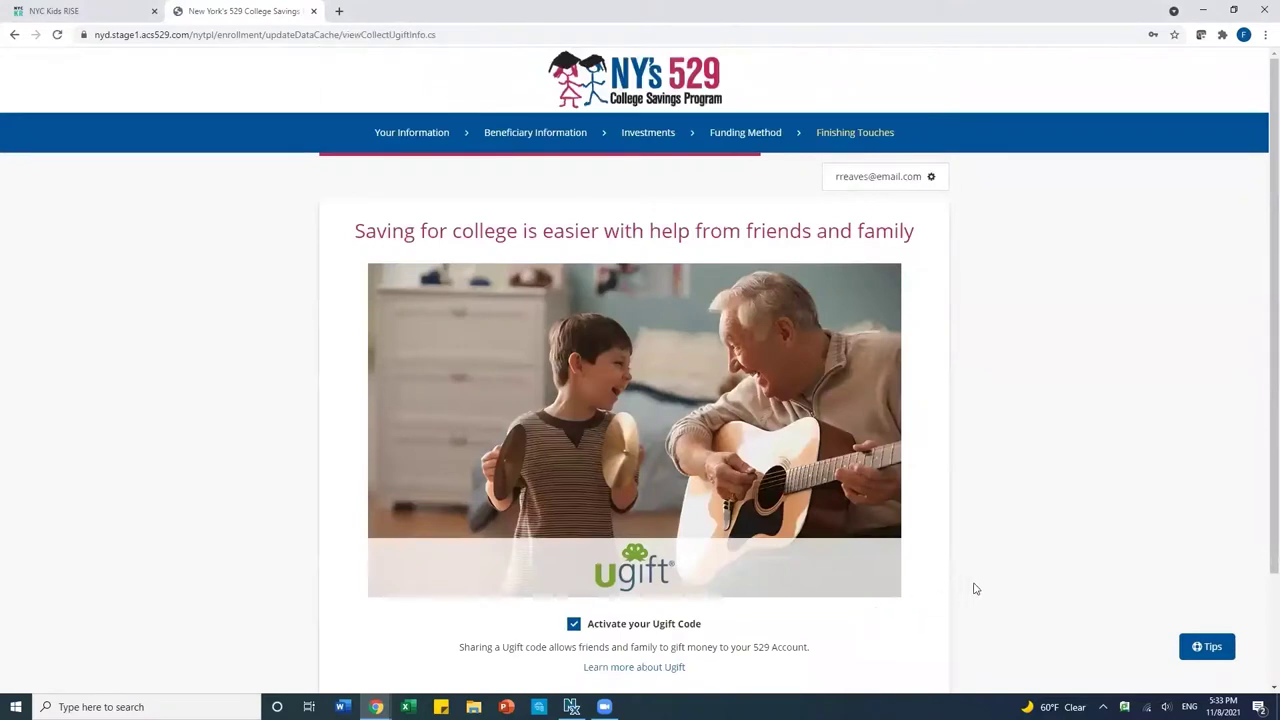
# Leave 'Activate your Ugift Code' checked and continue.
pyautogui.scroll(-2, 977, 596)
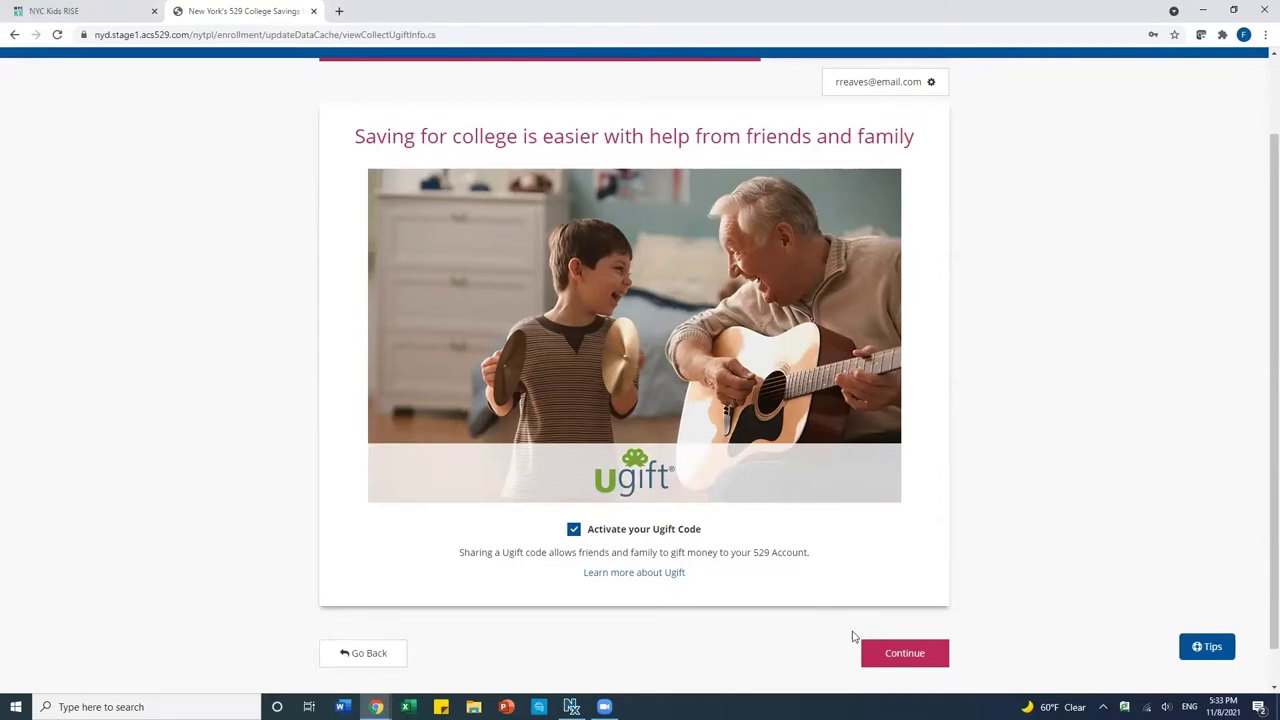
pyautogui.click(883, 655)
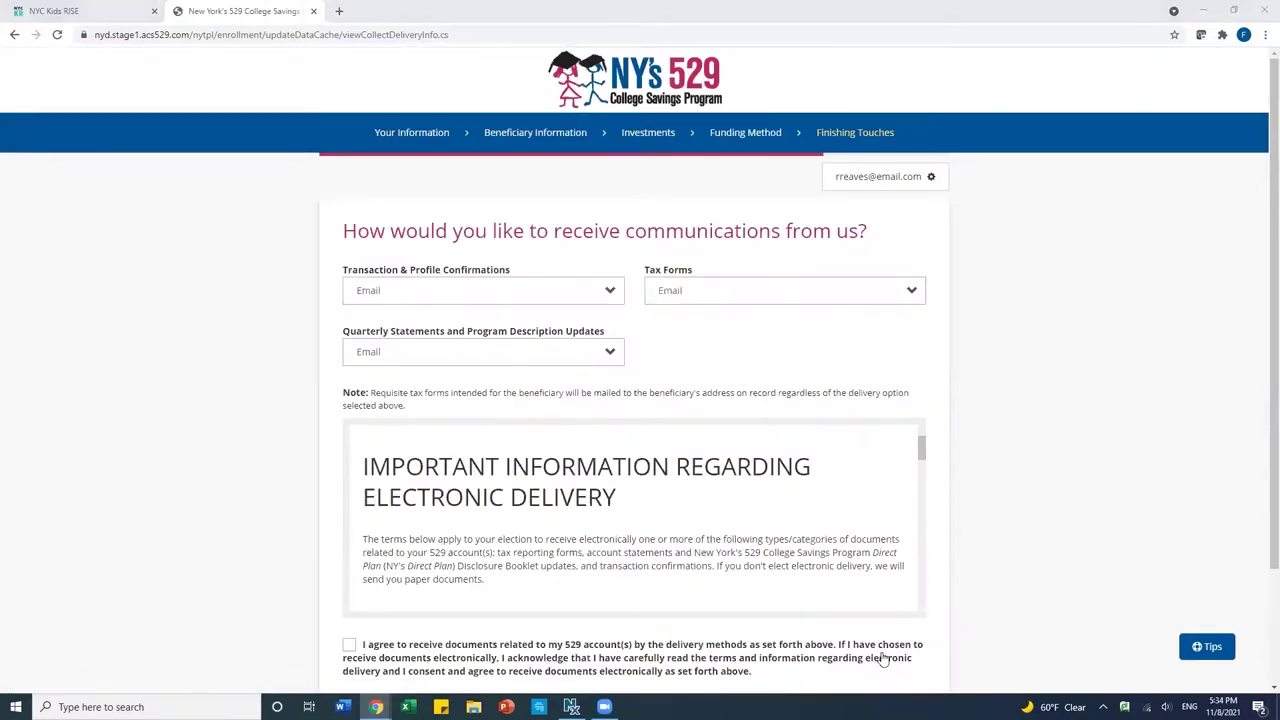
# Keep Email for transaction confirmations and all other communications, accept electronic delivery, and continue.
pyautogui.click(557, 300)
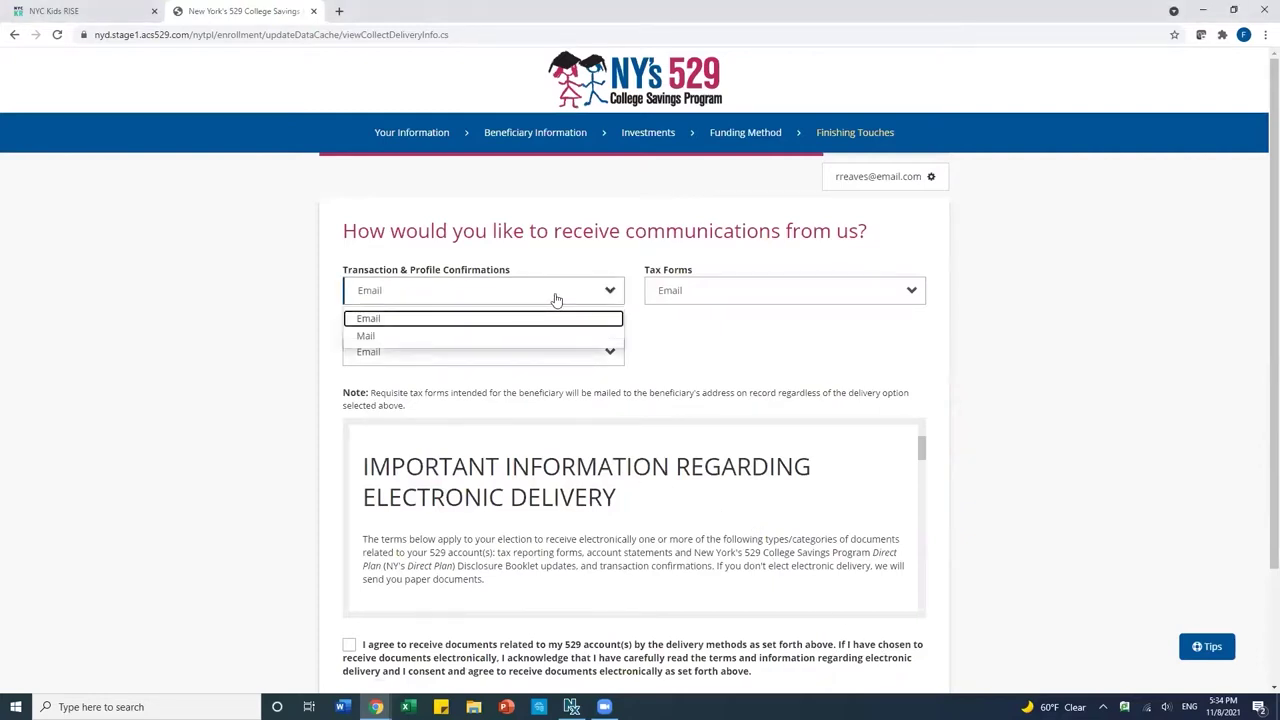
pyautogui.click(556, 298)
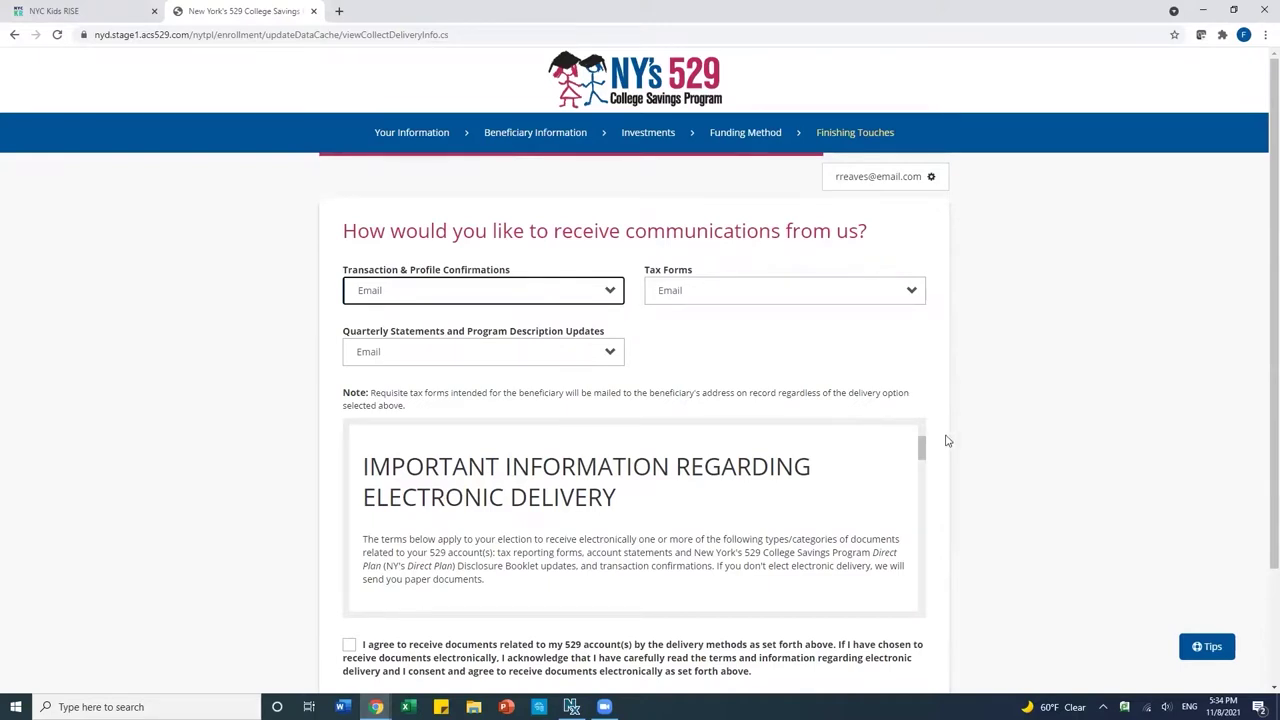
pyautogui.scroll(-1, 947, 440)
pyautogui.scroll(-1, 947, 440)
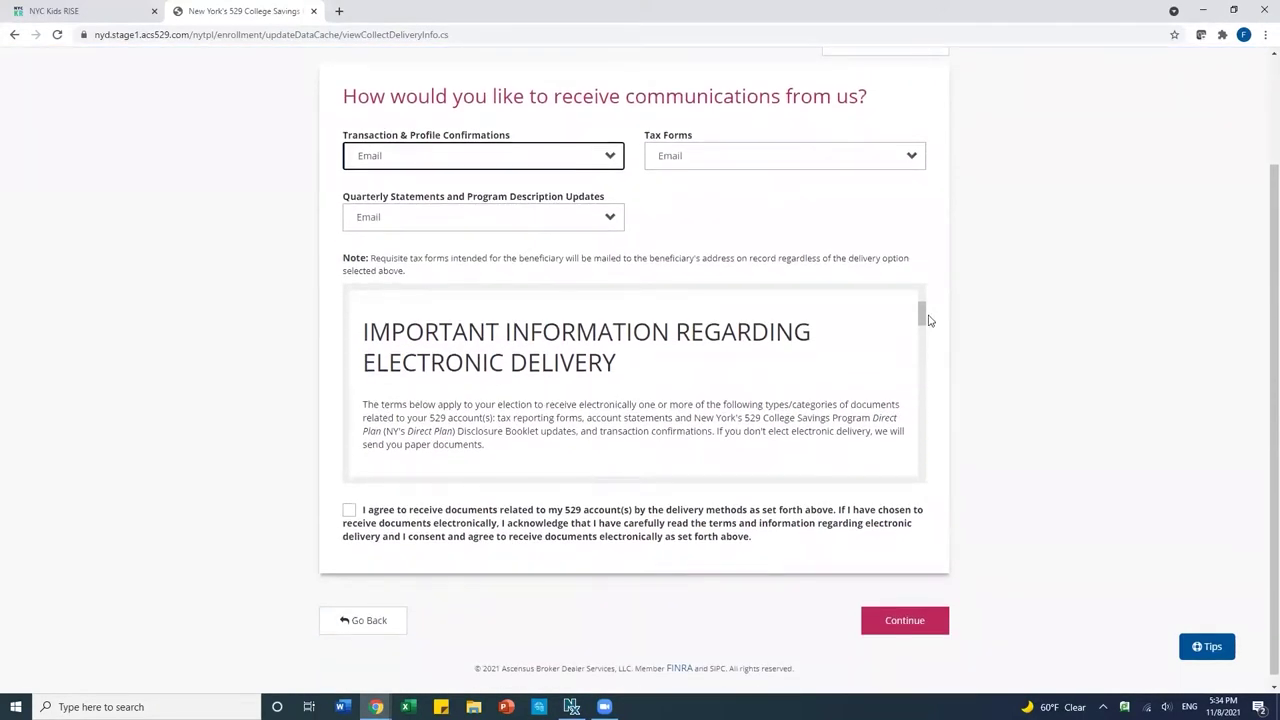
pyautogui.moveTo(922, 325); pyautogui.dragTo(922, 343)
pyautogui.moveTo(920, 360); pyautogui.dragTo(914, 470)
pyautogui.click(348, 511)
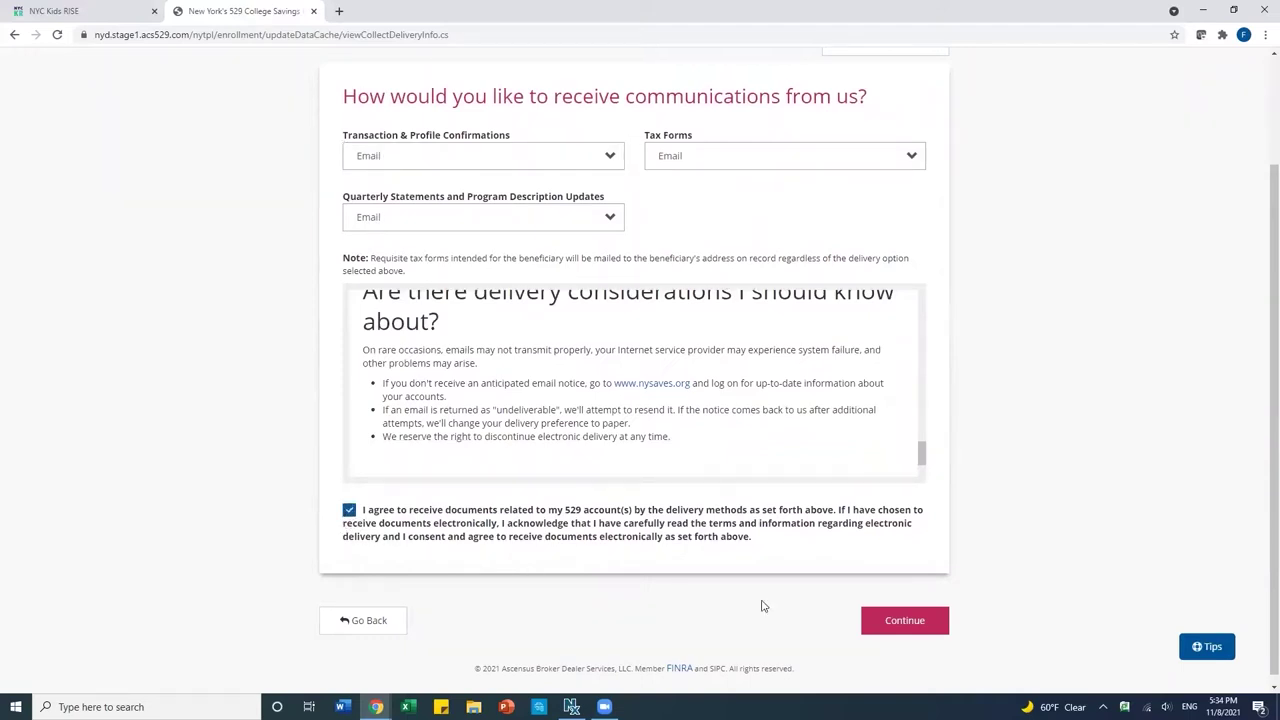
pyautogui.click(907, 622)
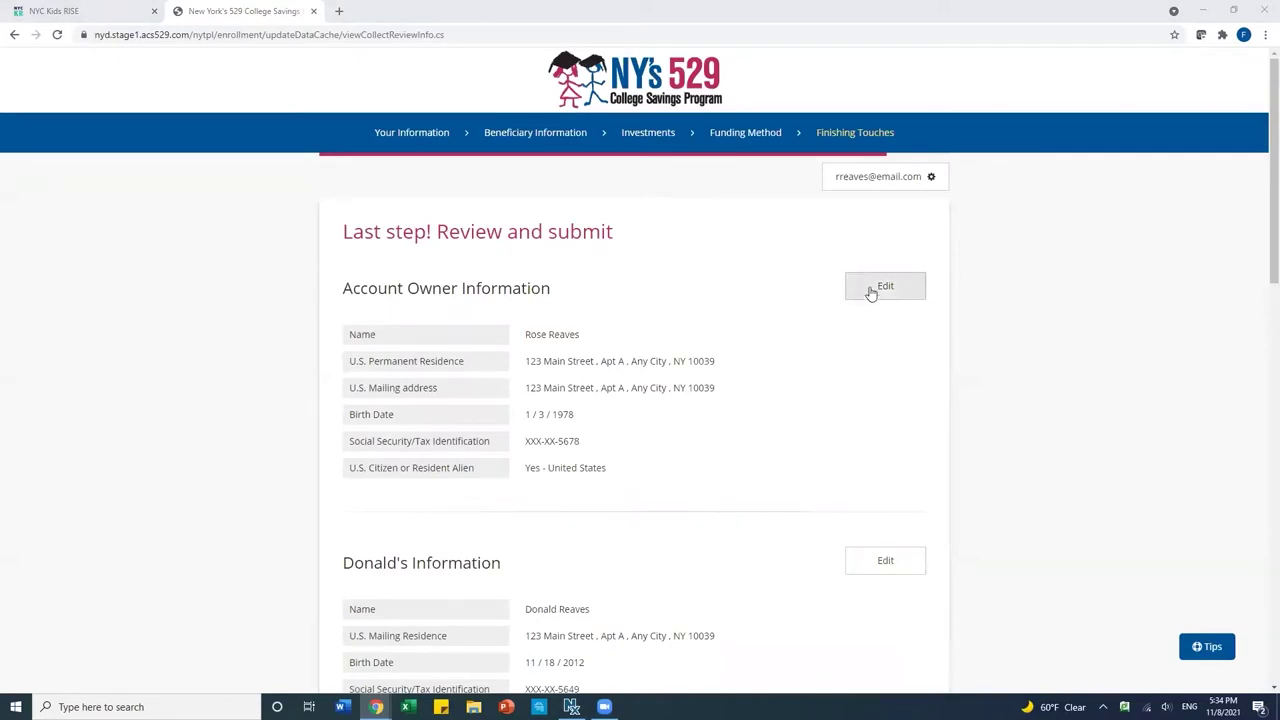
# Read through the review summary and terms, tick the Disclosure Booklet acknowledgement, and sign.
pyautogui.scroll(-2, 842, 406)
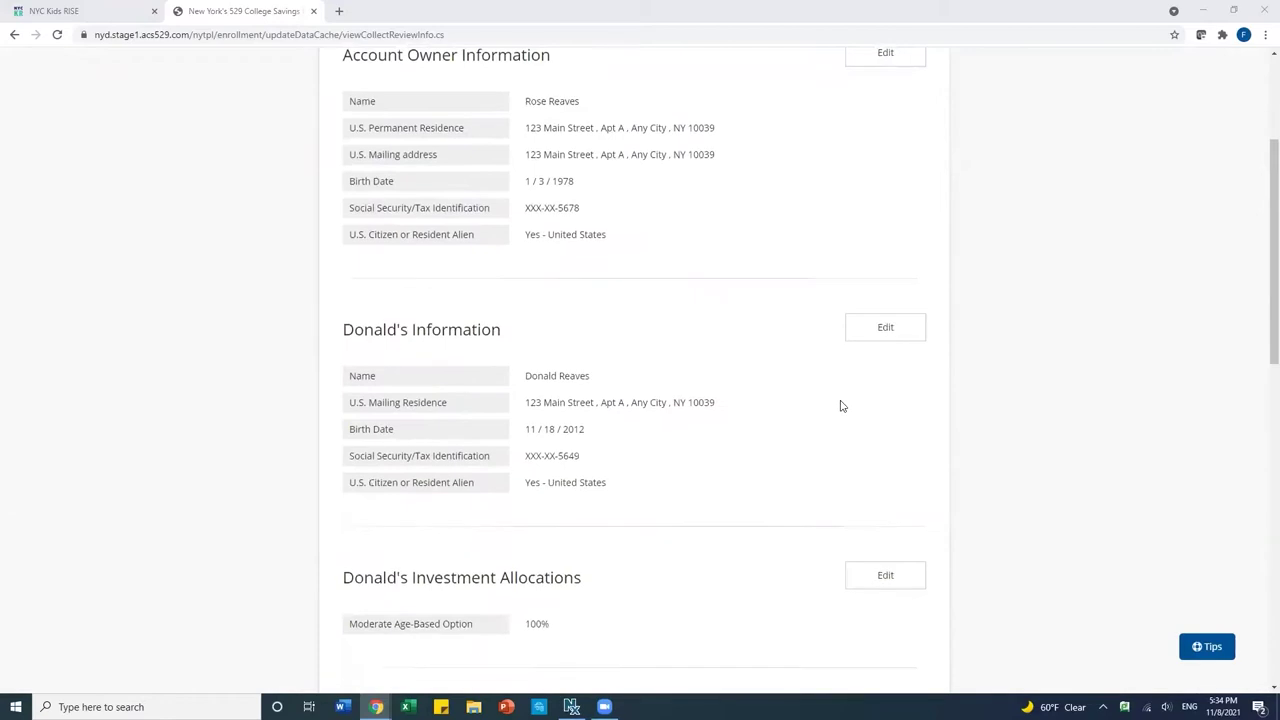
pyautogui.scroll(-1, 803, 431)
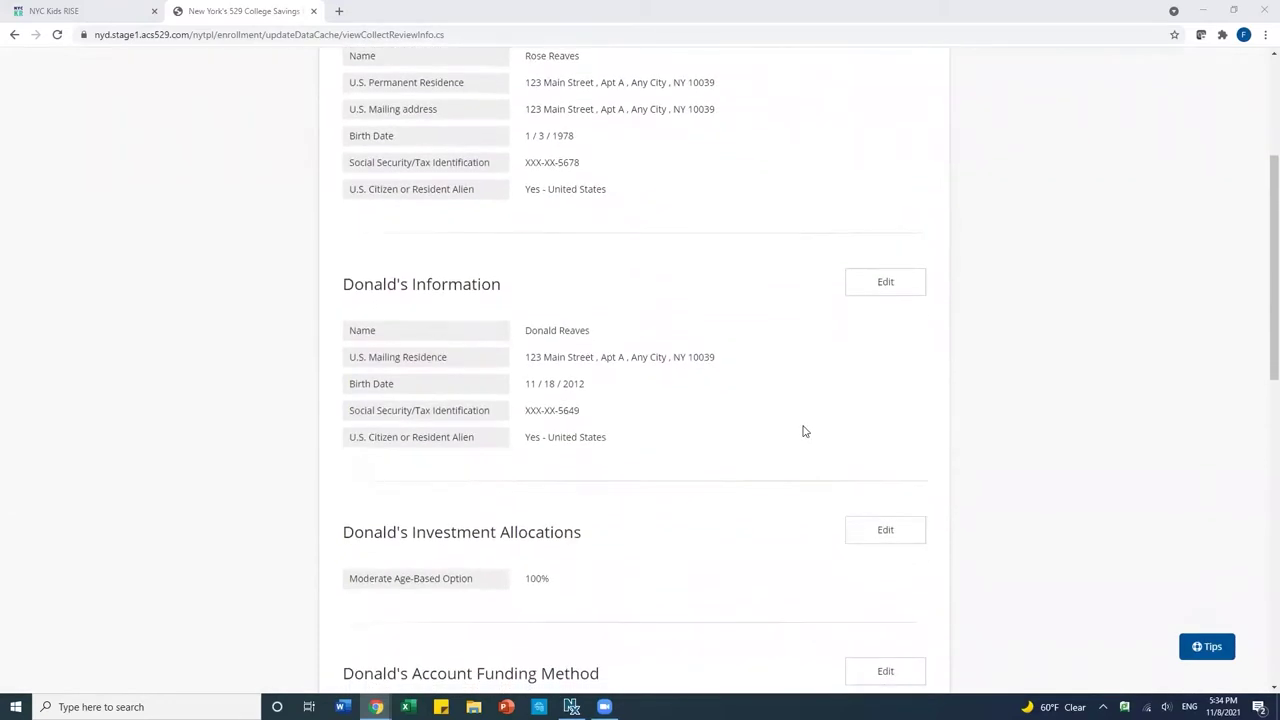
pyautogui.scroll(-2, 803, 431)
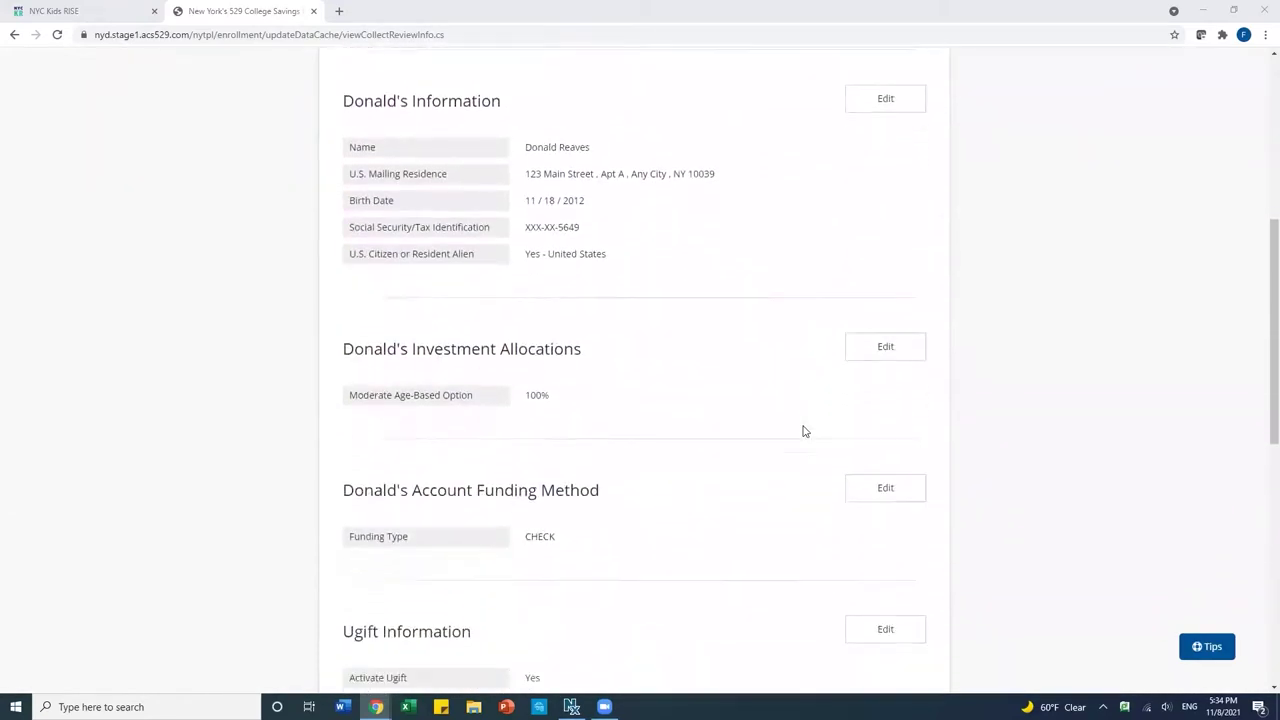
pyautogui.scroll(-4, 803, 431)
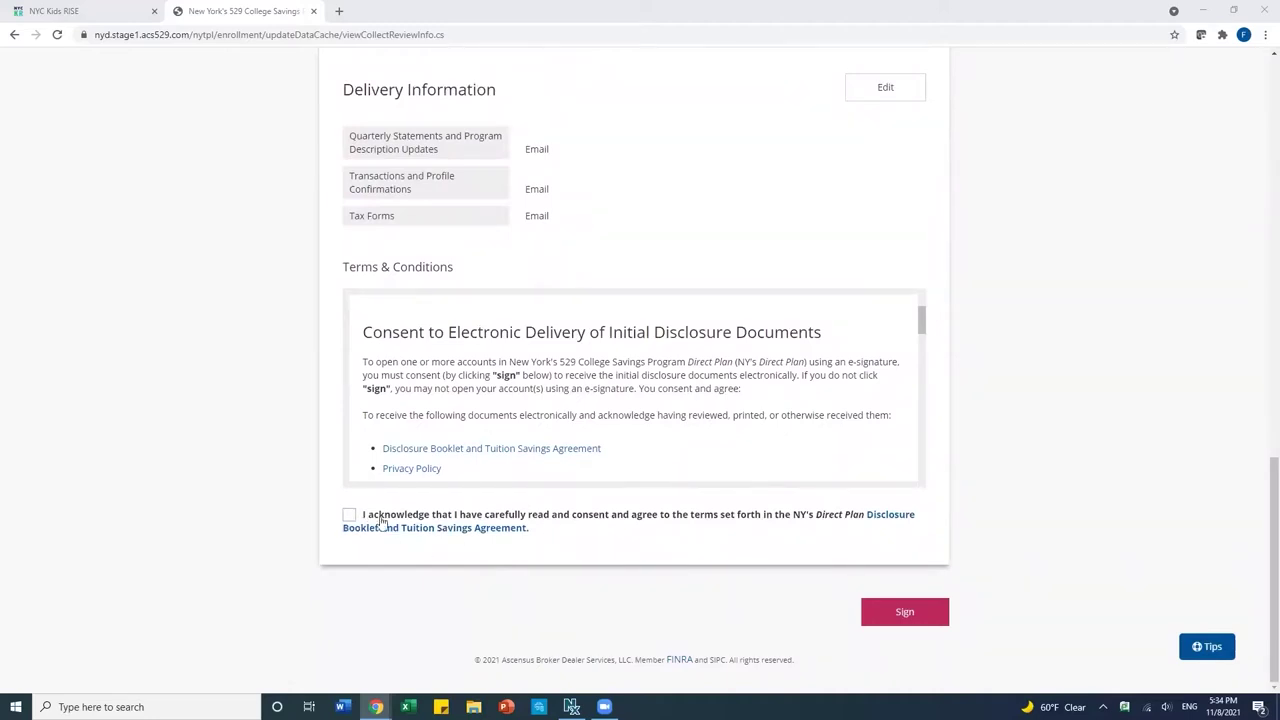
pyautogui.moveTo(921, 307); pyautogui.dragTo(903, 469)
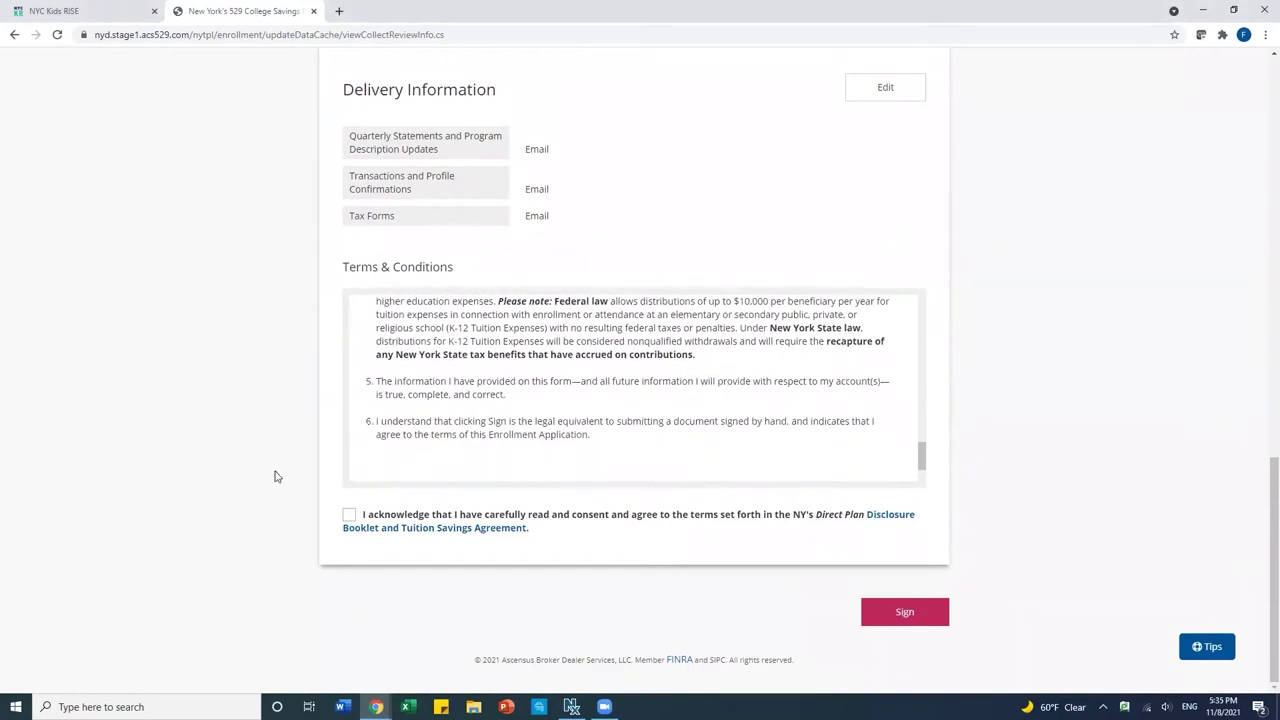
pyautogui.click(349, 517)
pyautogui.click(902, 613)
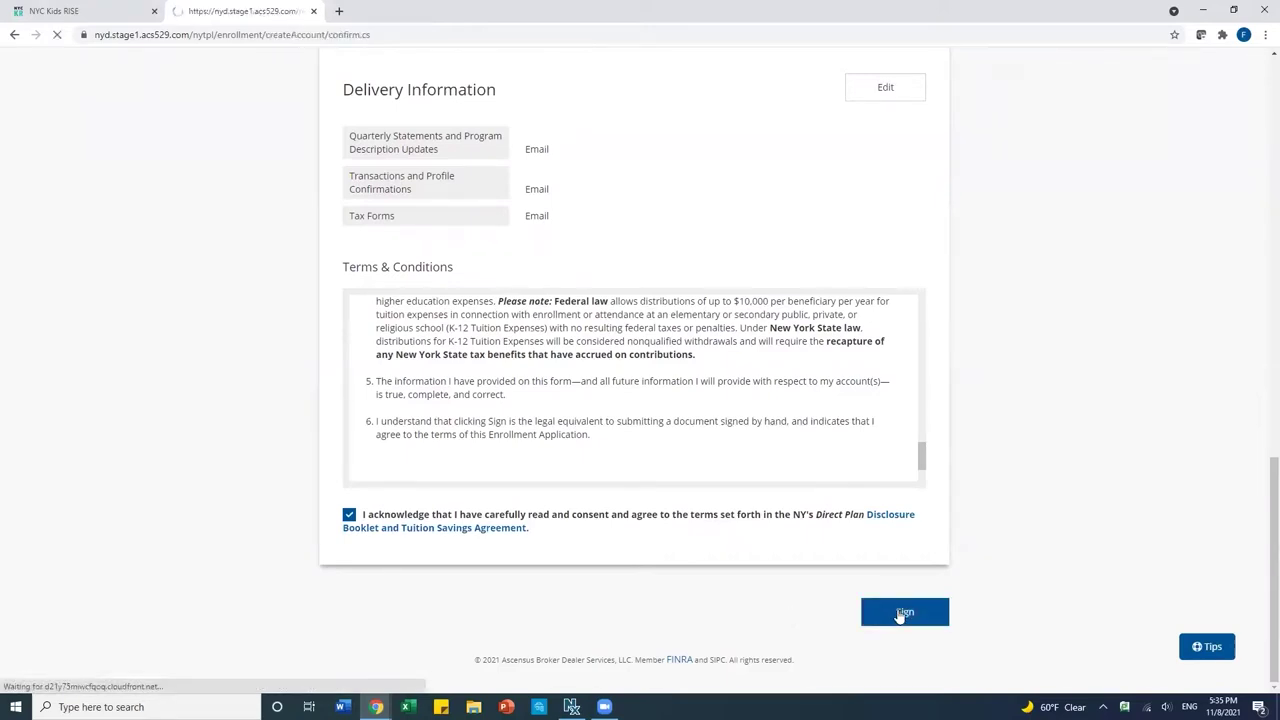
# Read the check-funding coupon instructions and continue to the Authorization page.
pyautogui.scroll(-1, 875, 497)
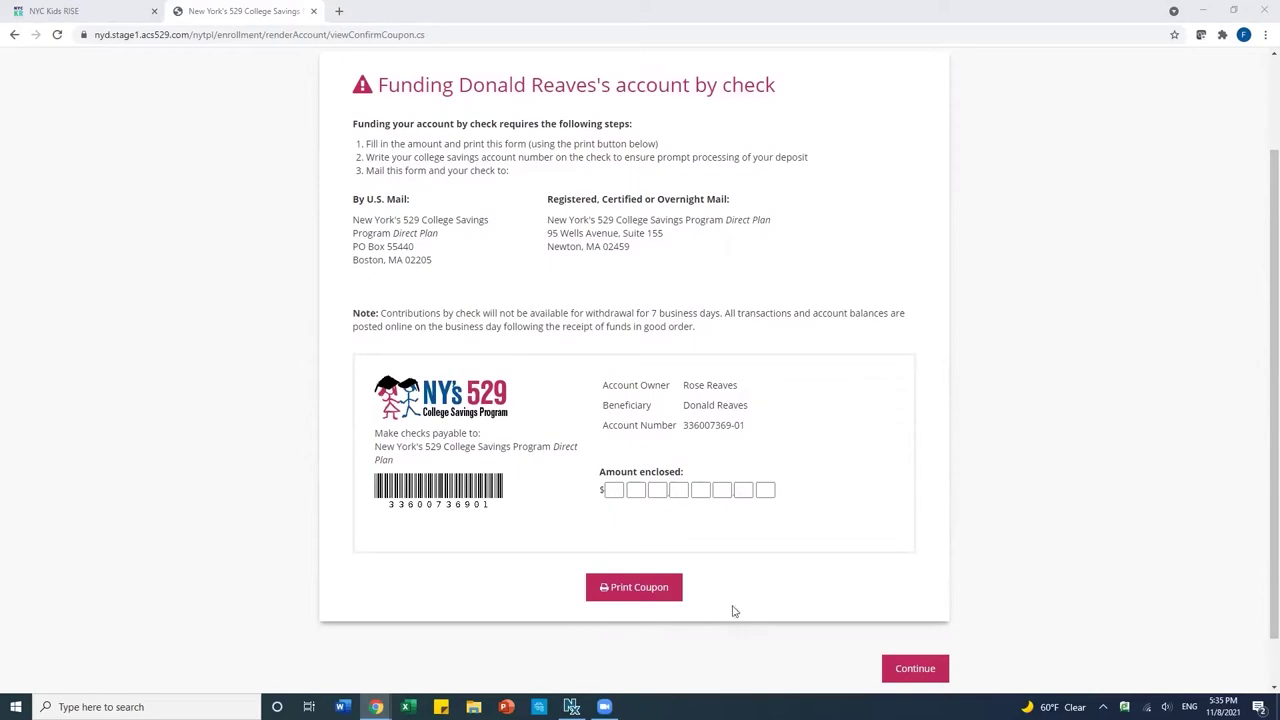
pyautogui.click(918, 668)
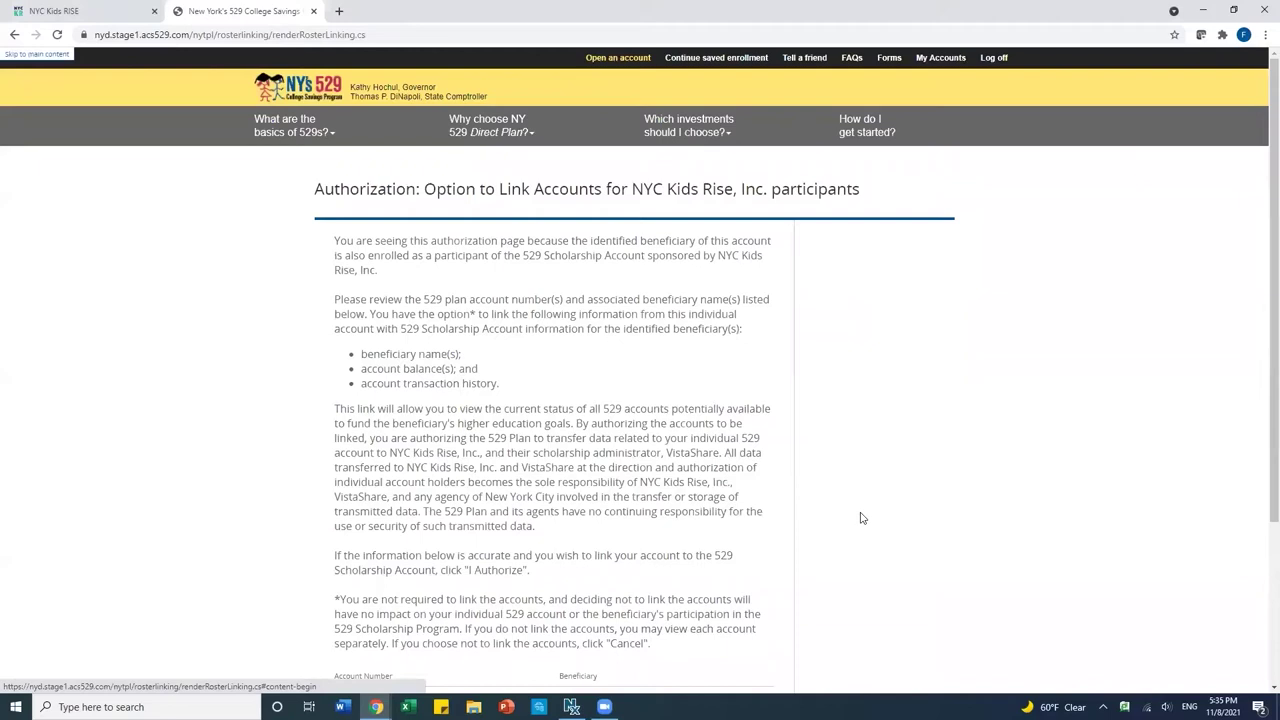
# Authorize linking the new NY 529 account to NYC Kids RISE from the Authorization page.
pyautogui.scroll(-1, 862, 518)
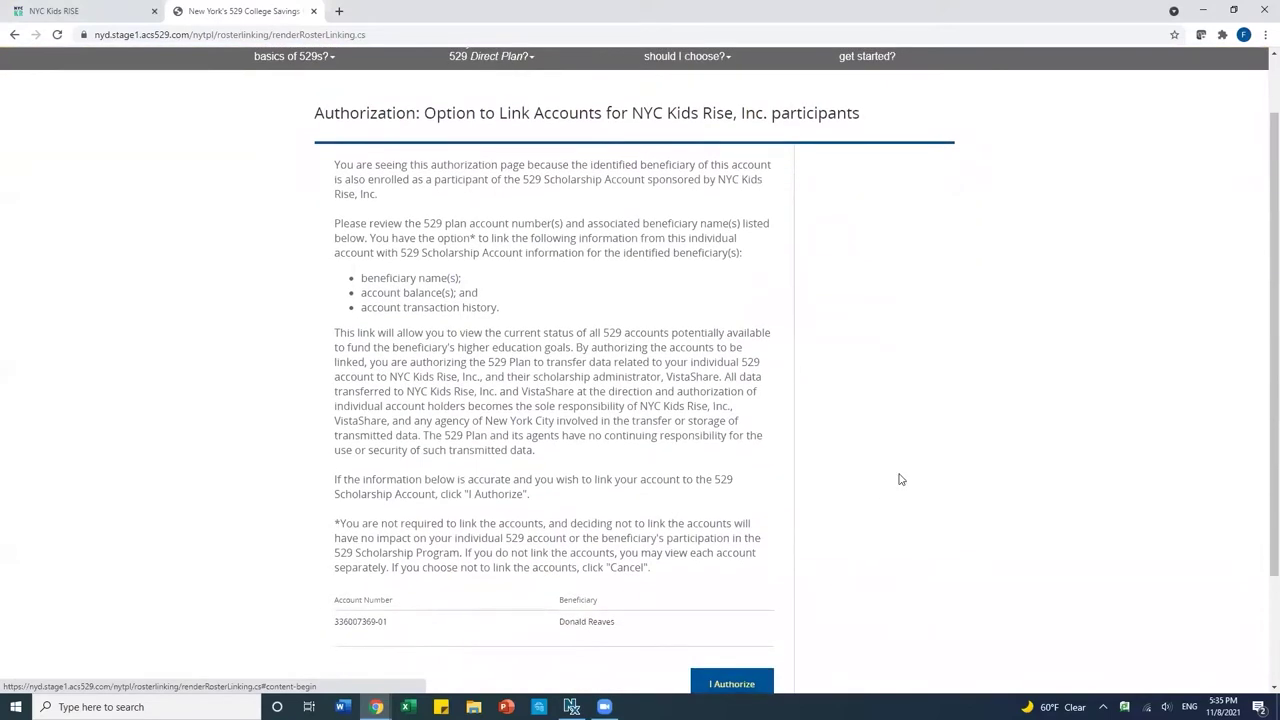
pyautogui.scroll(-1, 899, 479)
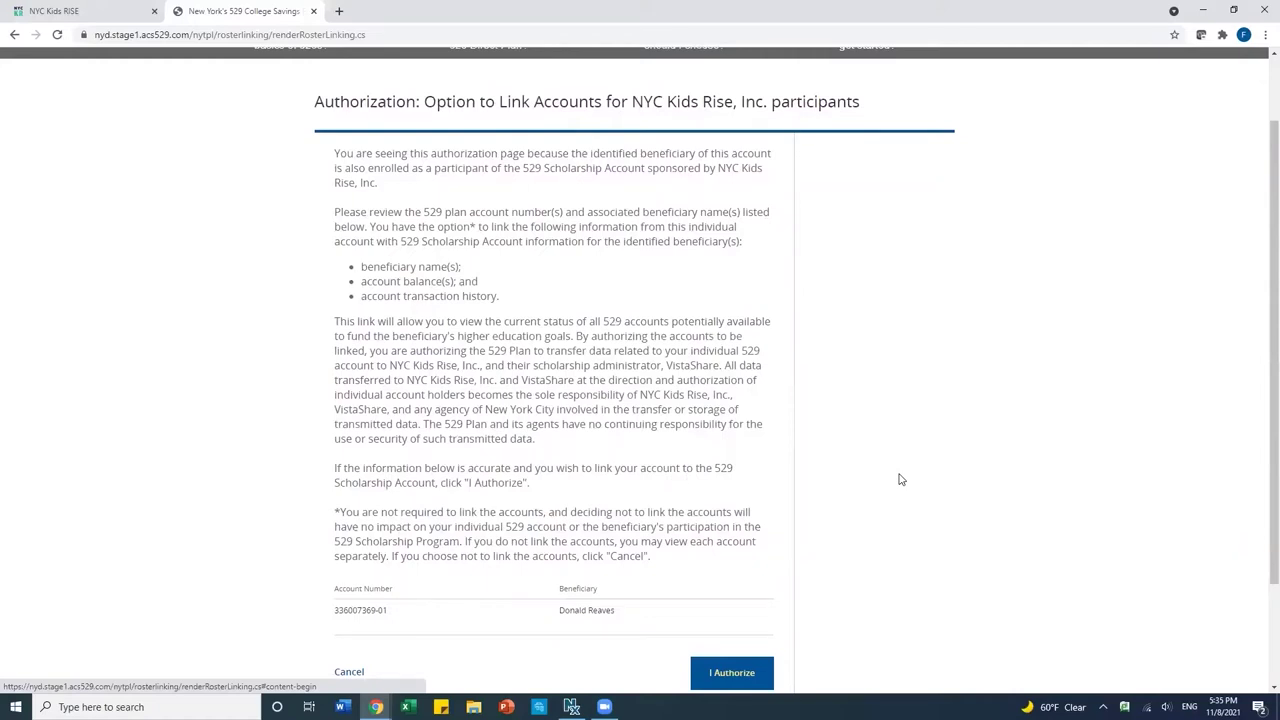
pyautogui.scroll(-1, 899, 479)
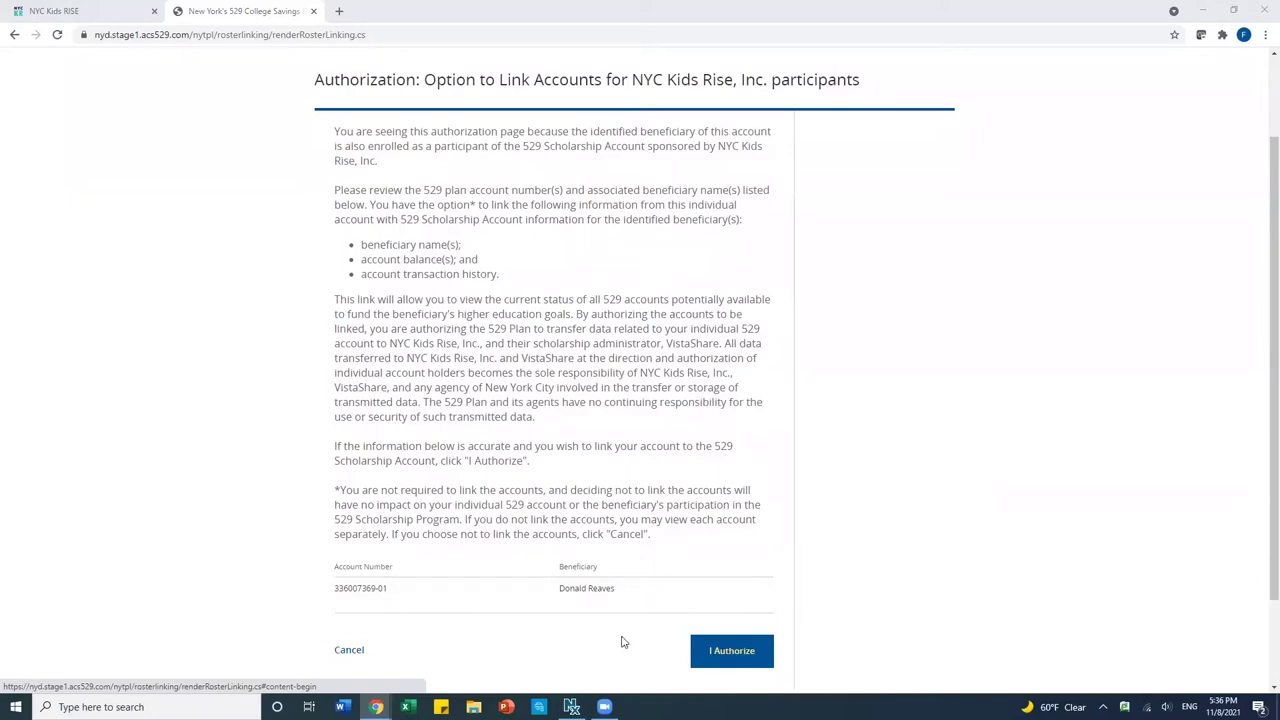
pyautogui.click(730, 660)
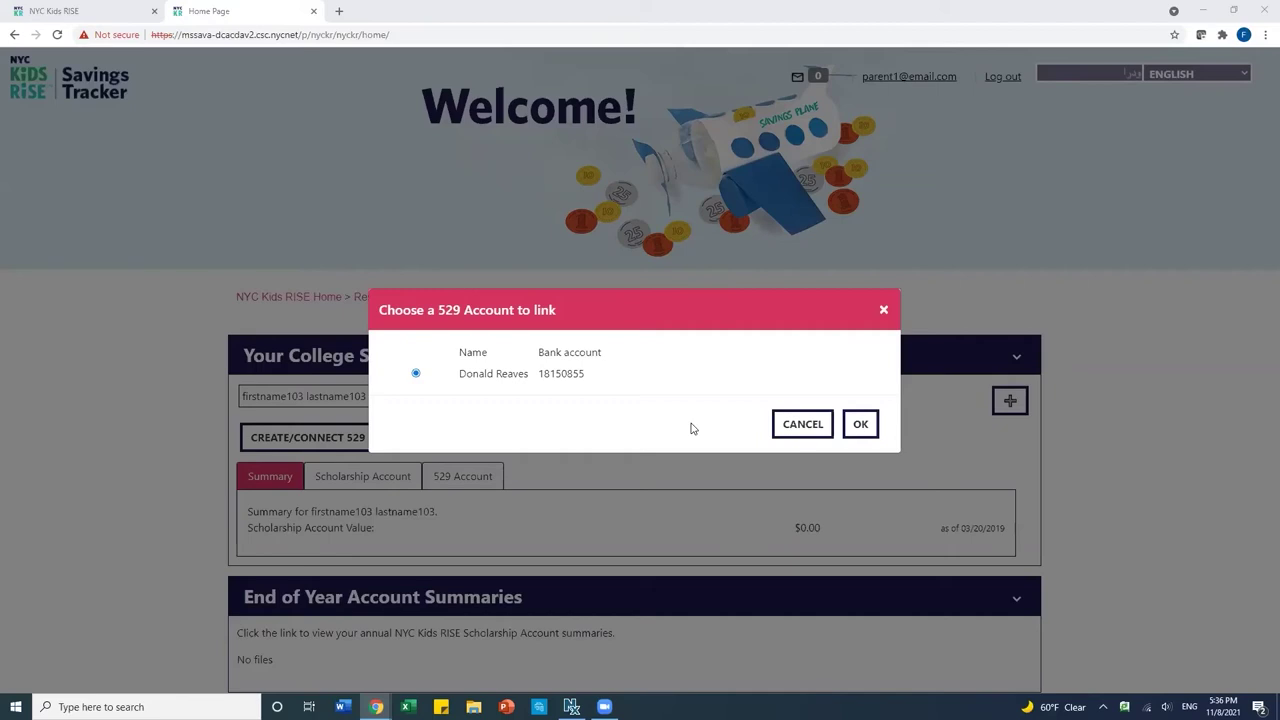
# Confirm the child's selected 529 account as the linked account, then log out of the Savings Tracker.
pyautogui.click(863, 425)
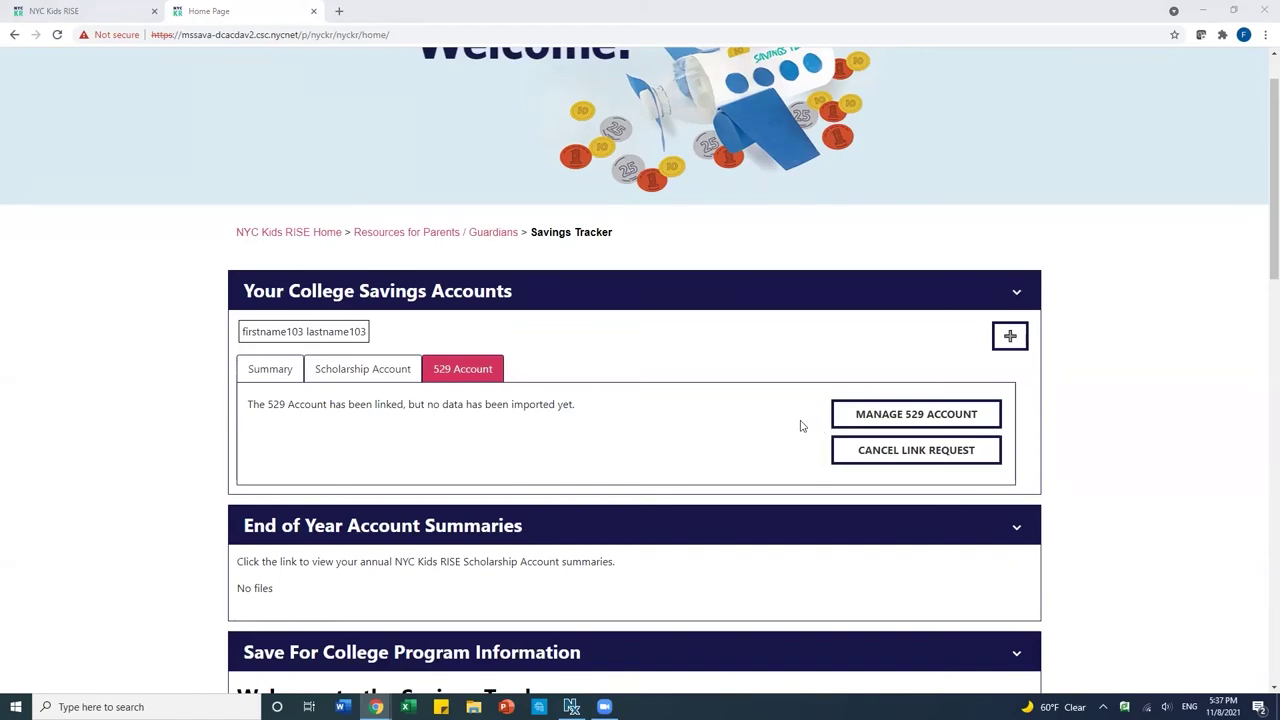
pyautogui.scroll(1, 754, 404)
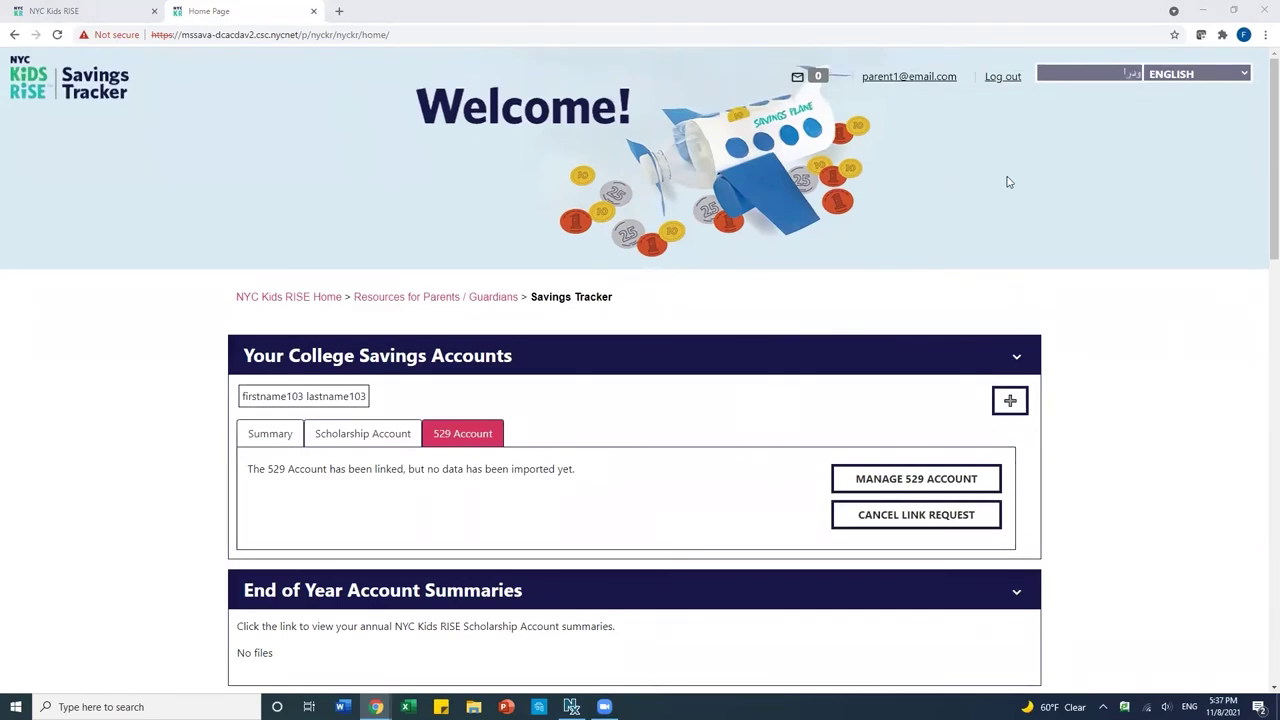
pyautogui.click(1001, 78)
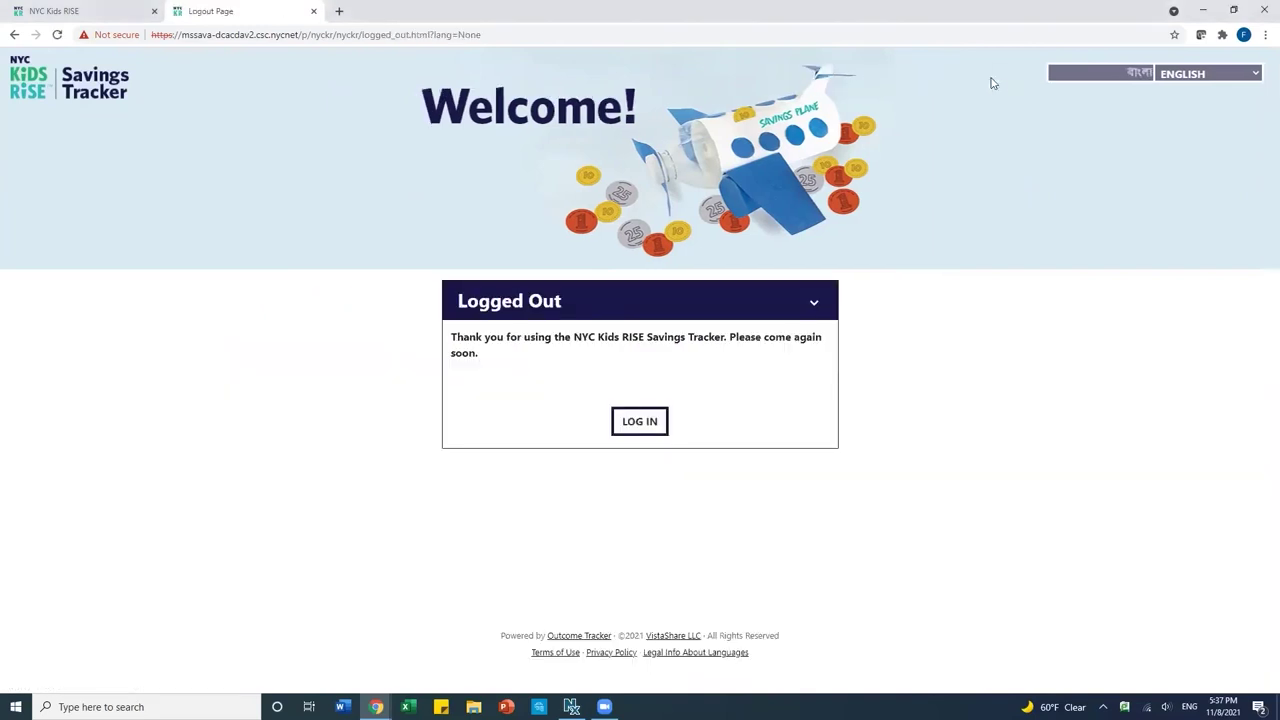